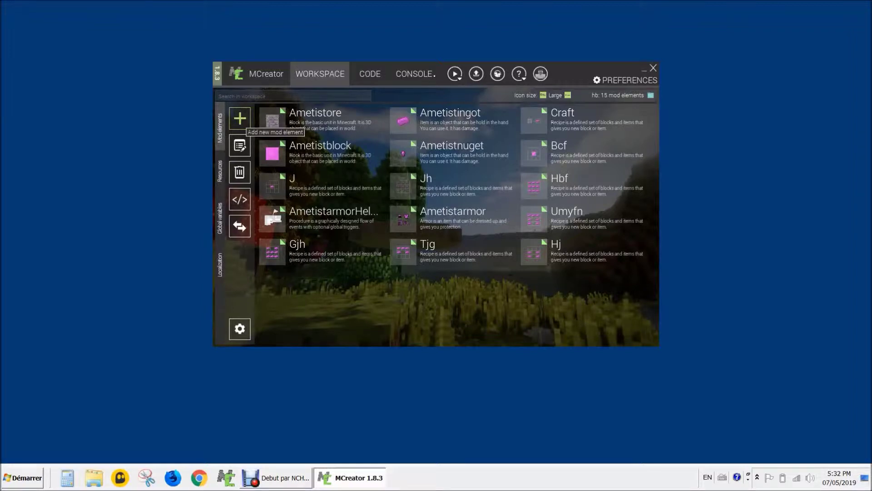
click(244, 121)
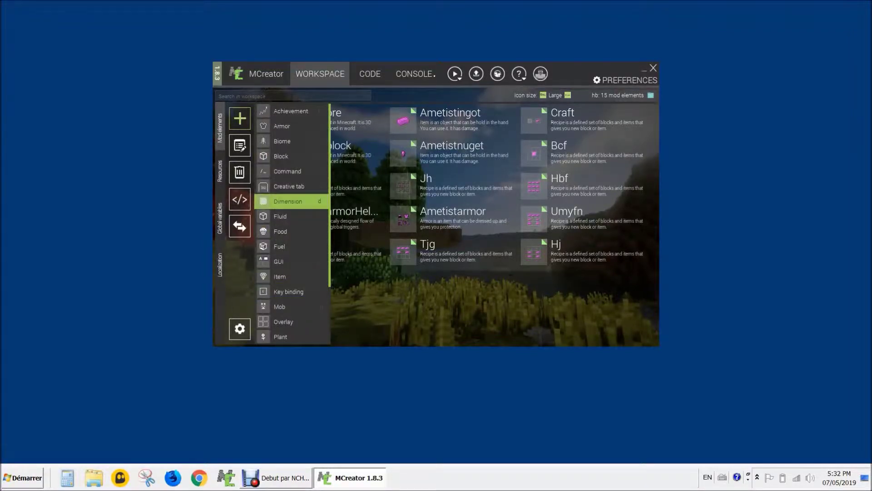
click(287, 201)
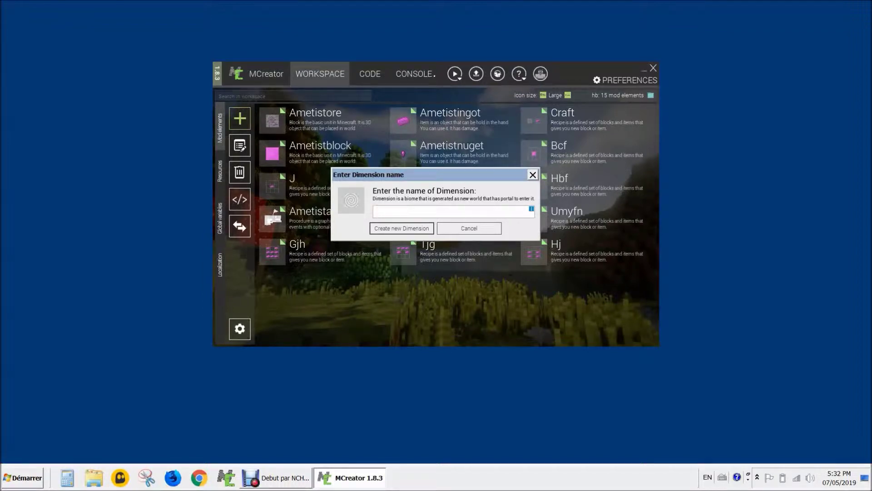
click(533, 174)
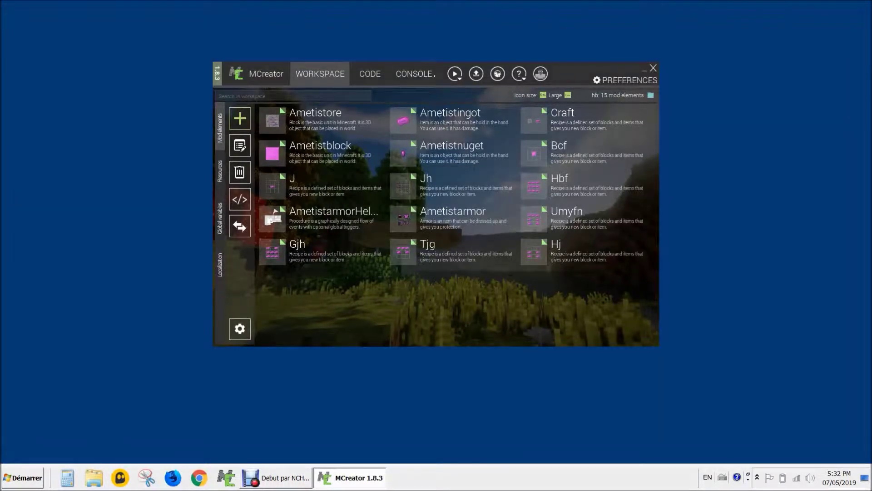
Create a block/item texture from template using the Gem image on layers 1 and 2, with layer 2 coloured blue
click(220, 171)
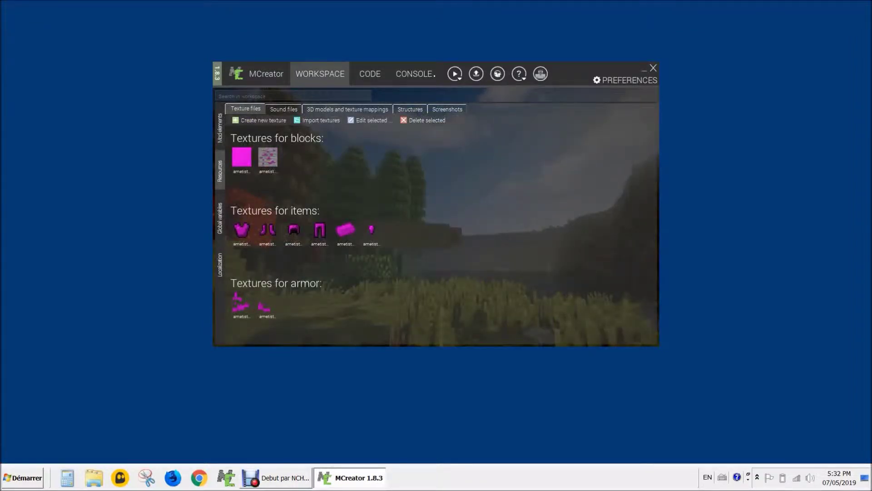
click(258, 120)
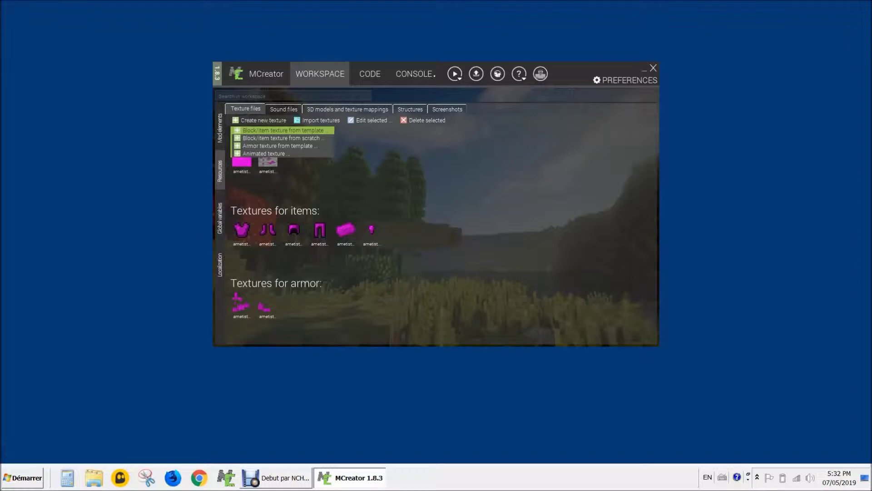
key(Return)
click(384, 260)
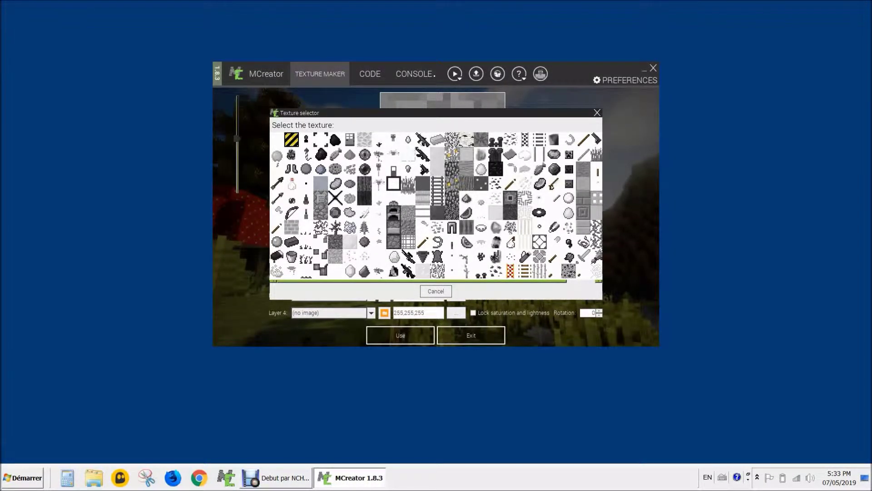
click(384, 278)
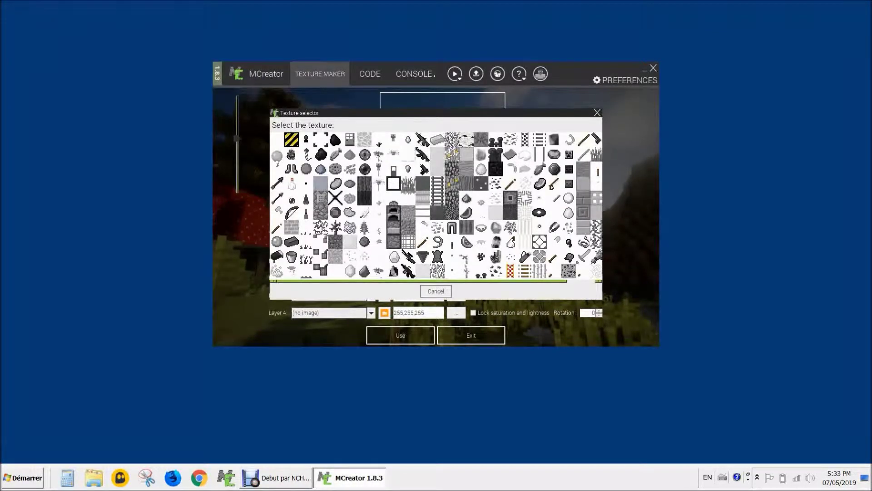
click(456, 278)
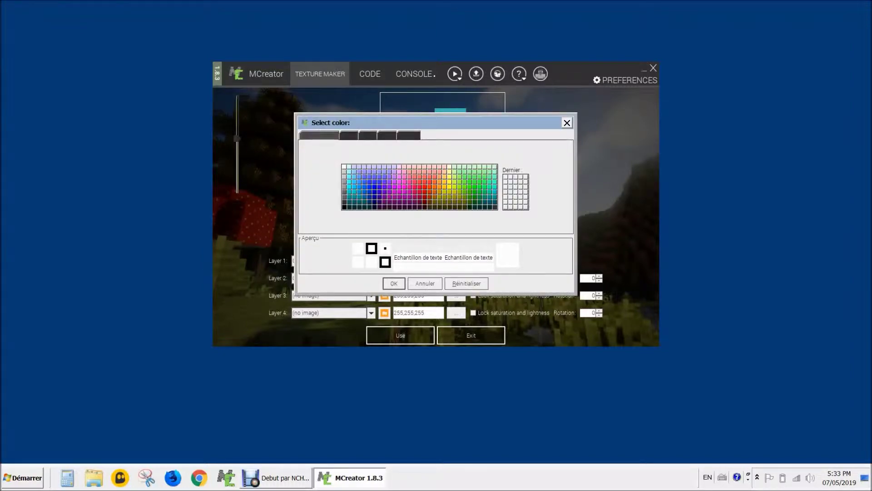
click(375, 188)
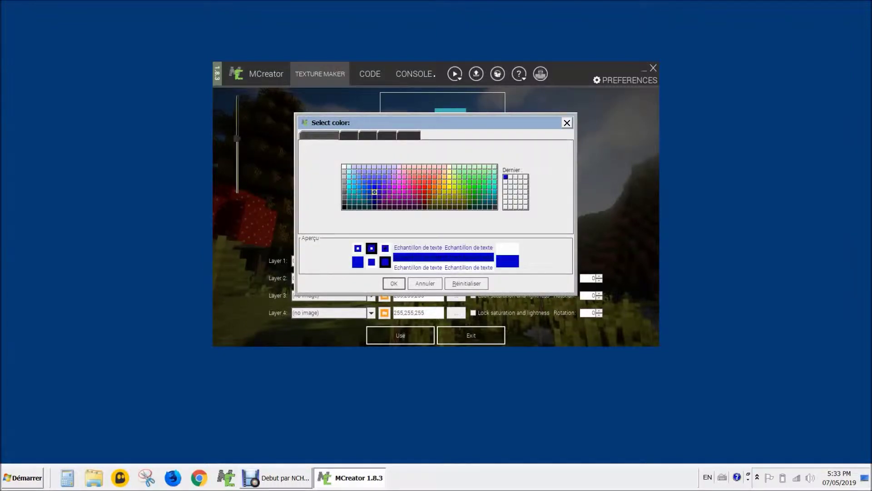
key(Return)
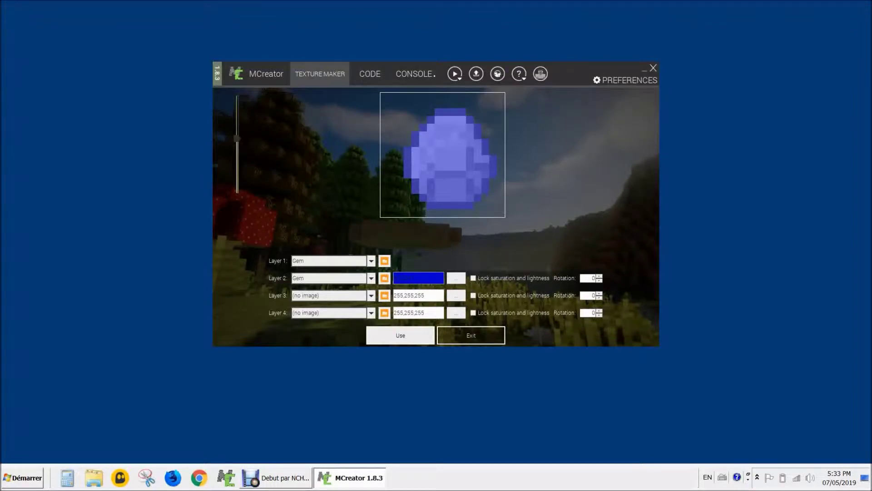
Save the gem texture as an item texture named "ores key"
click(400, 335)
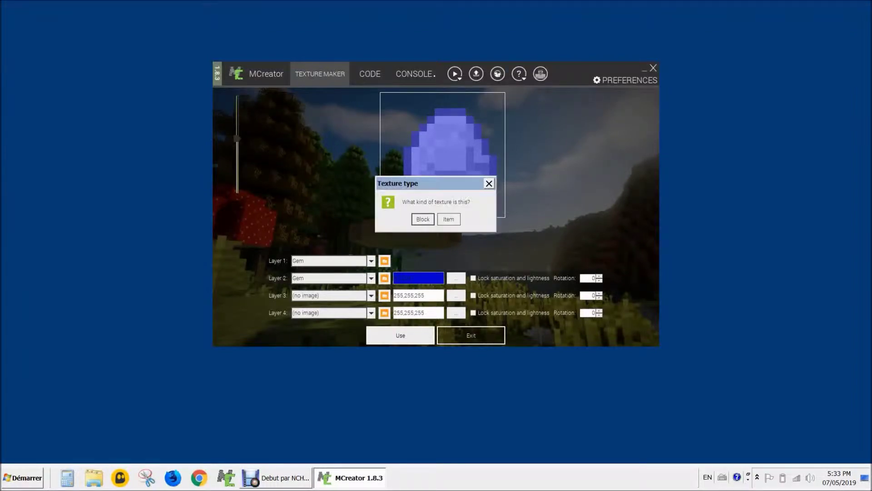
click(448, 219)
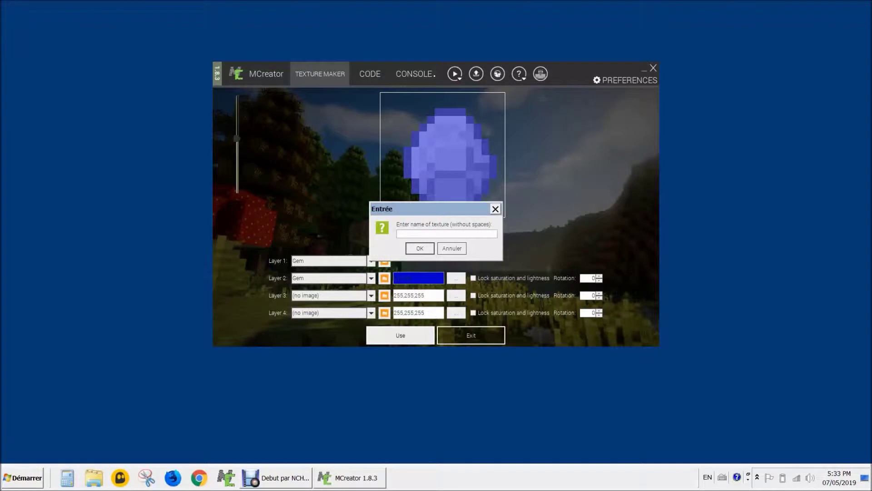
text(ores key)
key(Return)
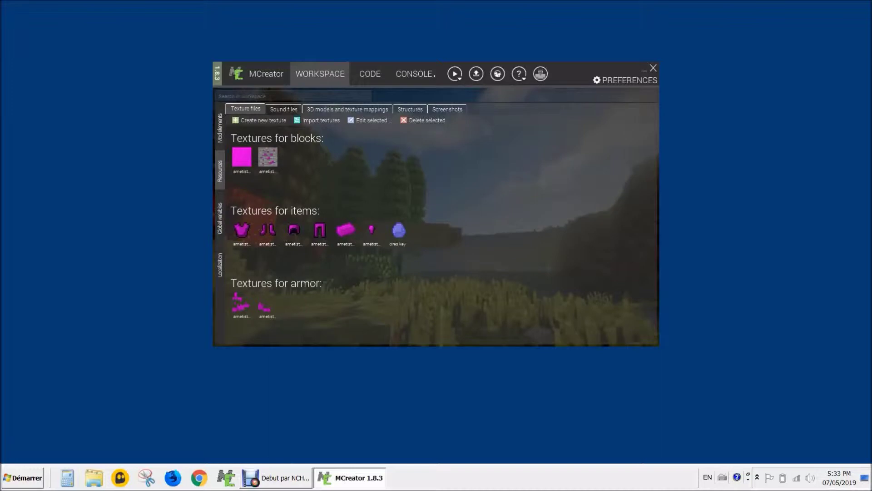
Open the "ores key" texture for editing and paint pixels on the gem's right side green
double_click(399, 230)
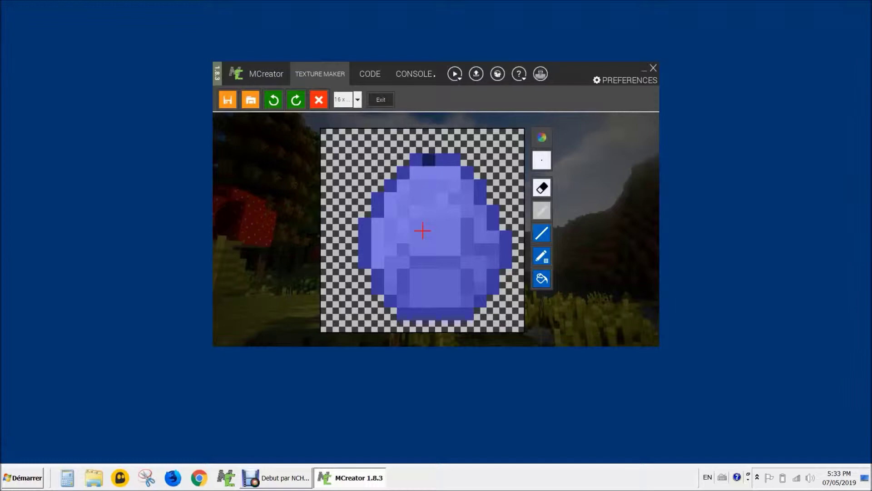
click(480, 224)
mouse_move(480, 211)
mouse_down()
mouse_move(467, 287)
mouse_move(467, 199)
mouse_up()
Paint the vertical band just right of the gem's centre in bright, dark and pale shades of yellow
click(541, 138)
click(393, 324)
drag(480, 288, 454, 275)
click(541, 137)
click(393, 323)
drag(467, 224, 467, 250)
click(542, 138)
click(393, 323)
drag(455, 186, 442, 172)
click(542, 137)
click(441, 199)
drag(441, 211, 442, 301)
Paint the vertical band just left of the gem's centre in cyan shades
click(541, 137)
click(393, 323)
mouse_move(428, 172)
mouse_down()
mouse_move(416, 173)
mouse_move(429, 250)
mouse_up()
click(404, 185)
click(416, 211)
Paint the gem's inner left band magenta, using a darker shade for the lower pixels and a lighter one above
click(542, 137)
click(393, 324)
click(542, 137)
click(393, 324)
drag(391, 274, 390, 288)
click(542, 137)
click(400, 220)
click(393, 324)
drag(391, 199, 390, 249)
Recolour the gem's right side and its right outline in lighter and dark green
click(541, 137)
click(394, 323)
drag(493, 211, 493, 288)
click(542, 137)
click(393, 323)
drag(480, 185, 505, 262)
Paint the gem's lower-left edge dark teal and its left outline dark purple, and leave the texture editor
click(542, 137)
click(394, 323)
drag(403, 313, 429, 313)
click(542, 138)
click(393, 324)
drag(378, 198, 366, 262)
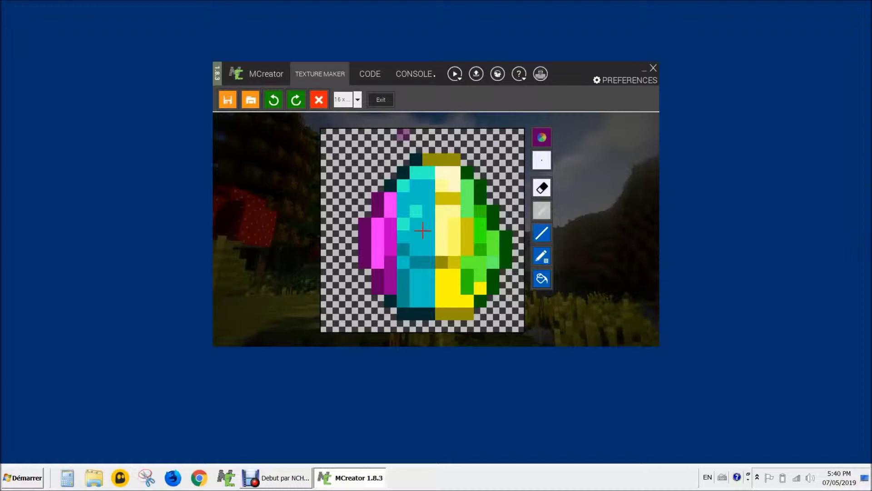
click(381, 100)
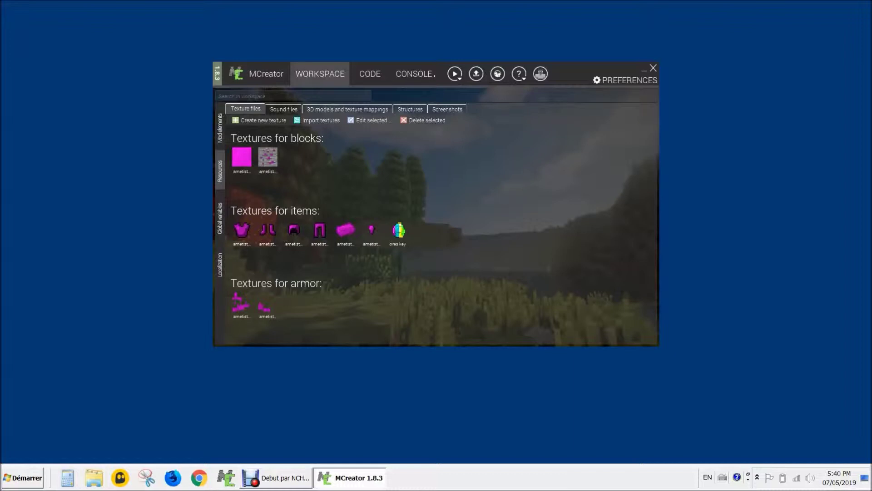
Create a new Dimension mod element named "Oresdimensiob"
click(220, 128)
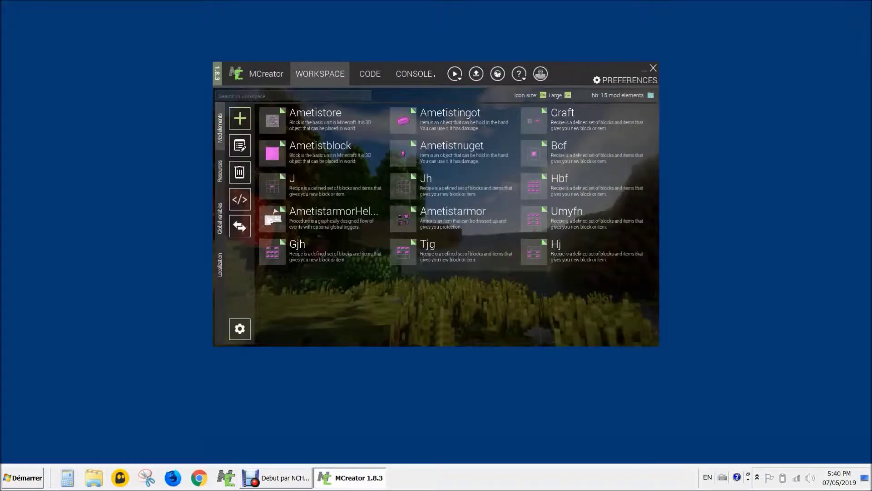
click(240, 119)
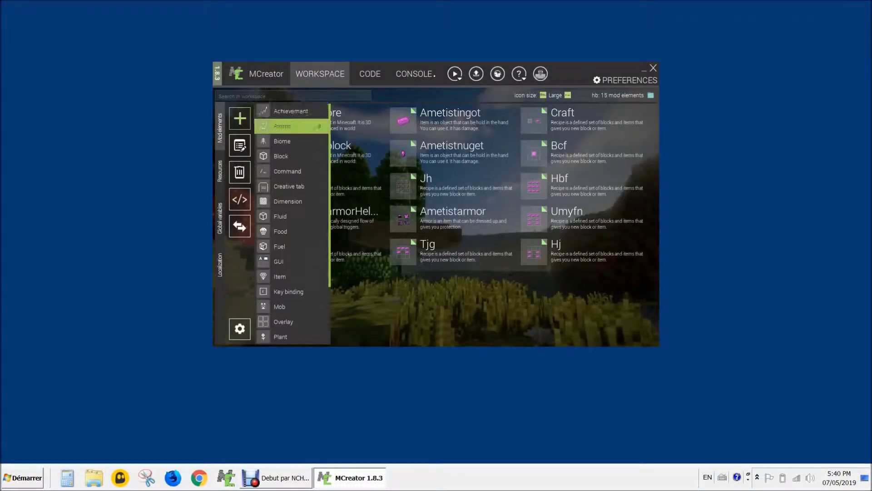
click(288, 200)
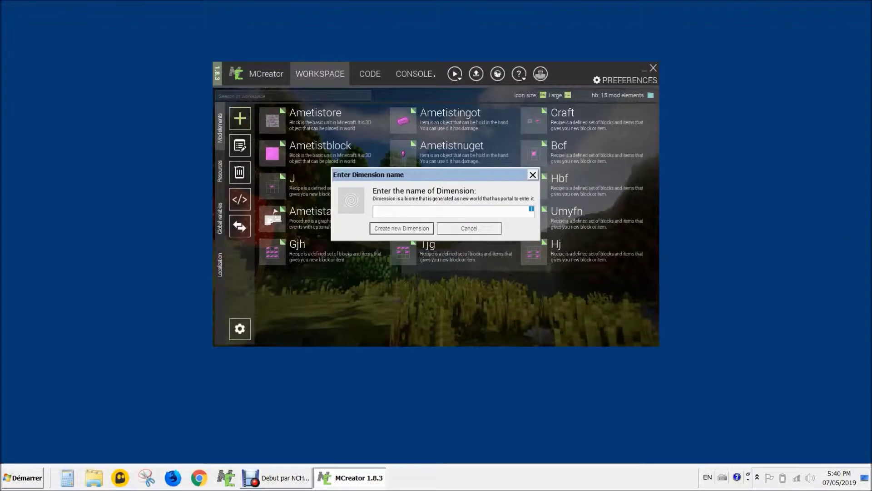
text(Ore)
text(s)
text(dimens)
text(iob)
key(Return)
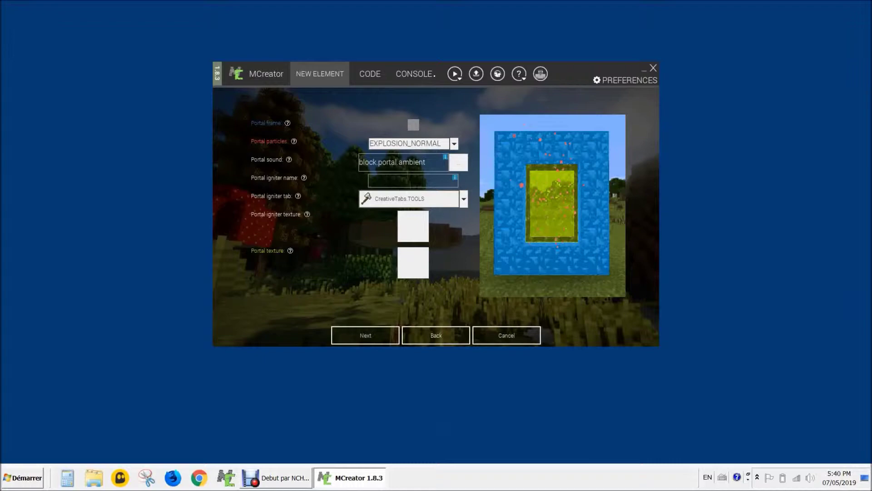
Set the dimension's portal frame to the green emerald block
click(413, 125)
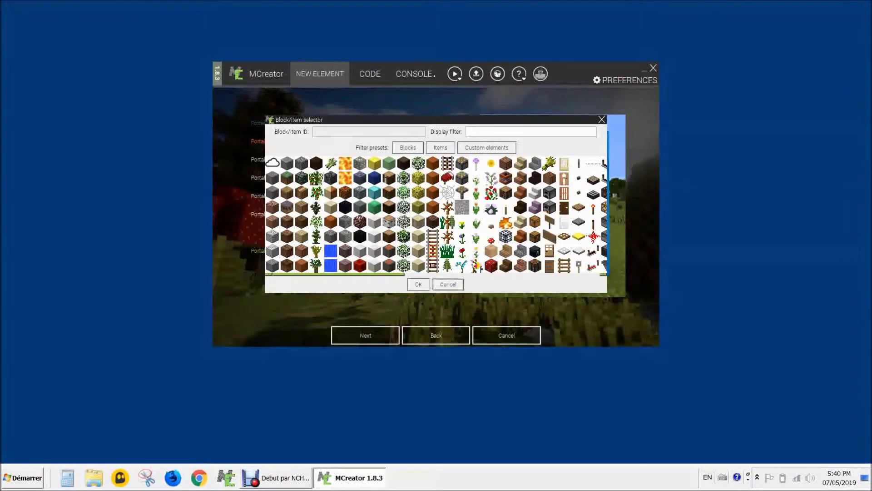
click(448, 284)
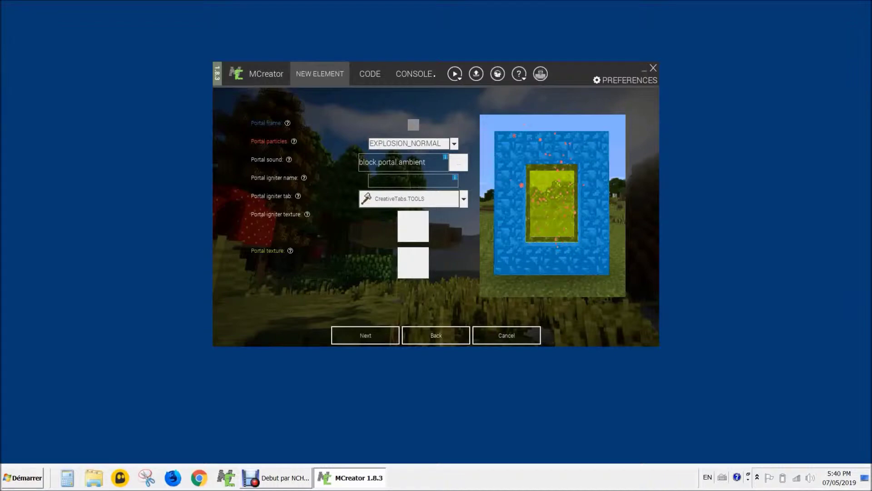
click(448, 284)
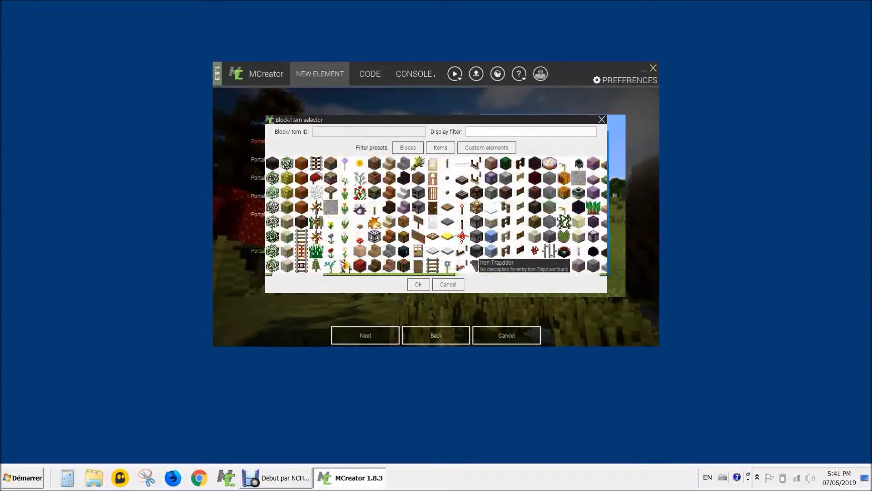
scroll(479, 250, up, 1)
click(378, 206)
click(419, 284)
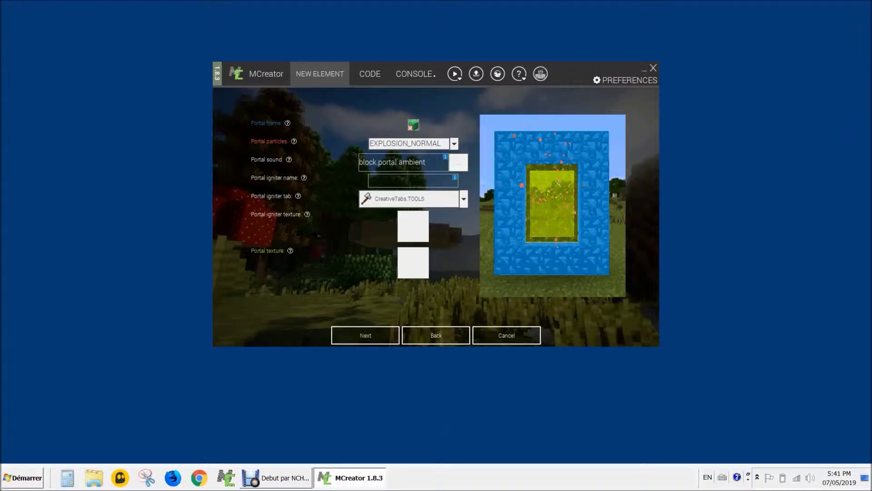
Set the portal sound to block.anvil.break and name the portal igniter "ores key"
click(459, 162)
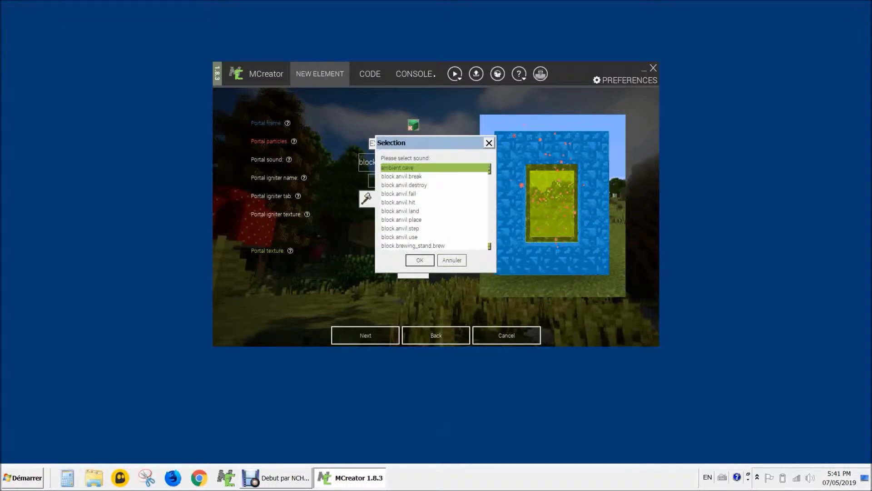
click(451, 260)
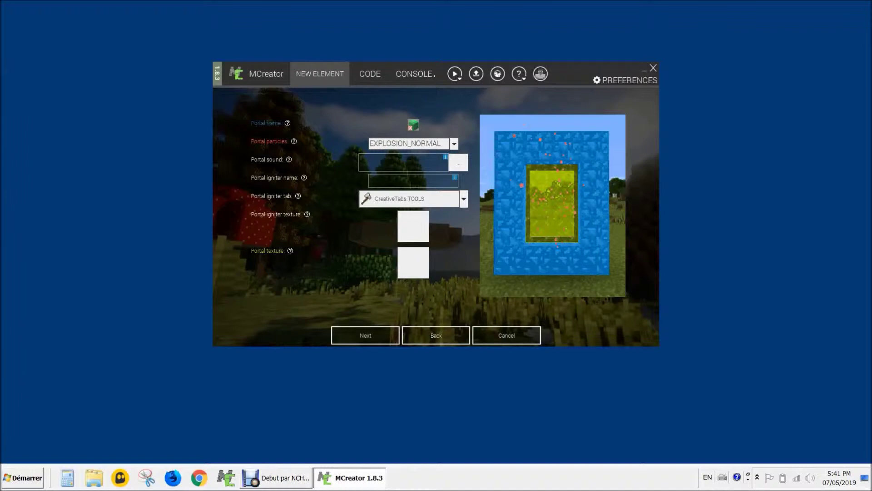
click(458, 162)
click(401, 176)
key(Return)
text(ores key)
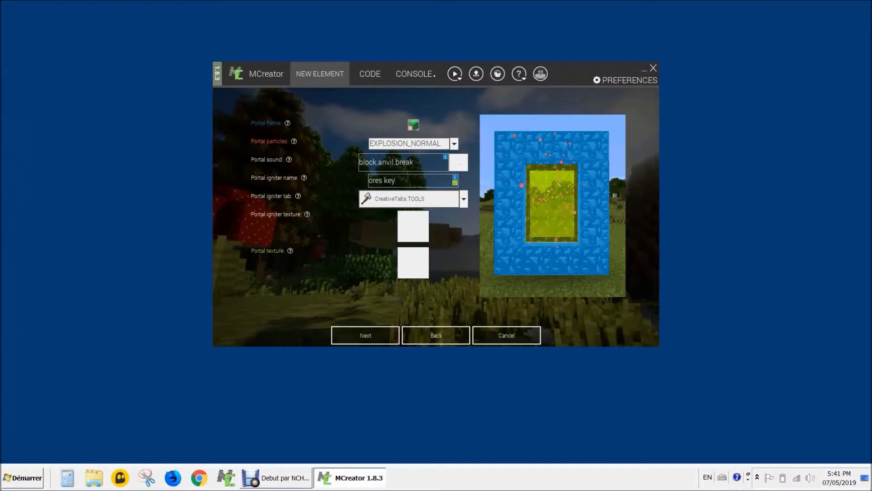
Keep the igniter in CreativeTabs.TOOLS and assign the multicoloured gem as the portal igniter texture
click(464, 199)
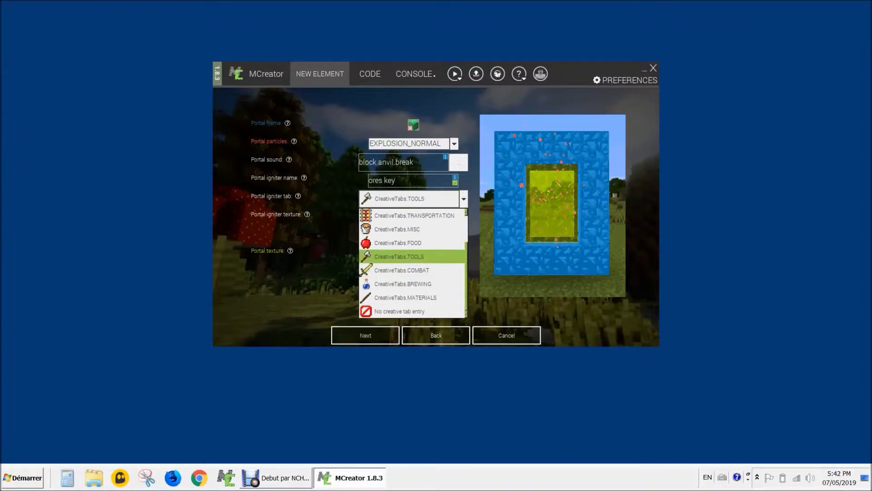
key(Return)
click(413, 226)
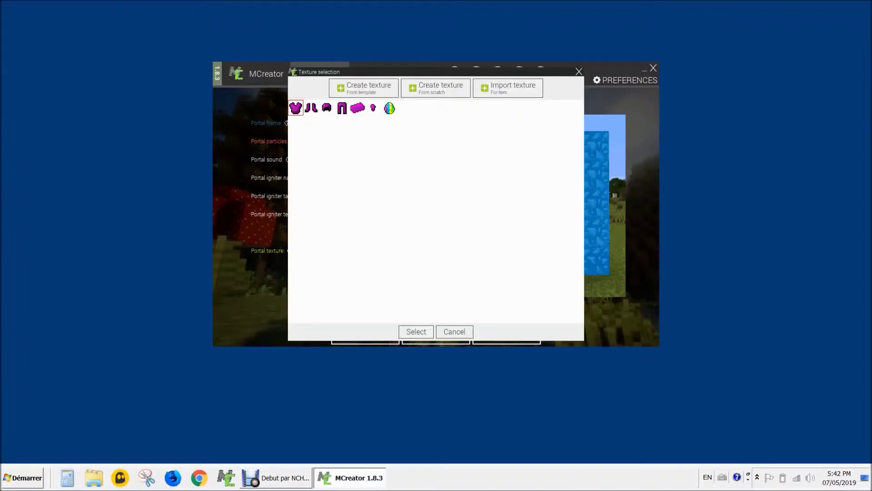
click(389, 108)
click(416, 331)
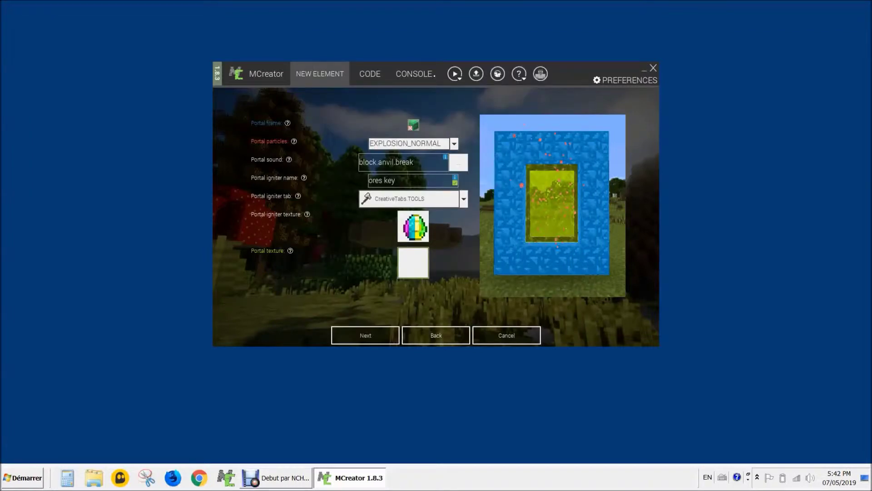
click(413, 263)
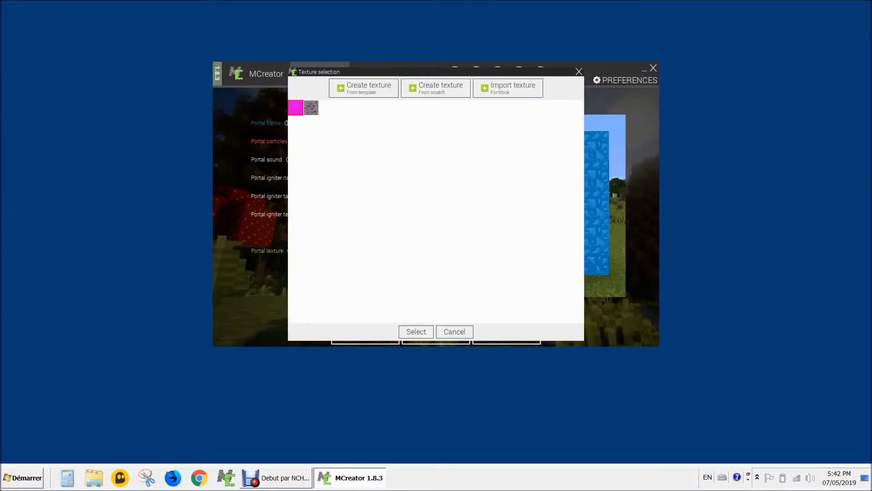
key(Escape)
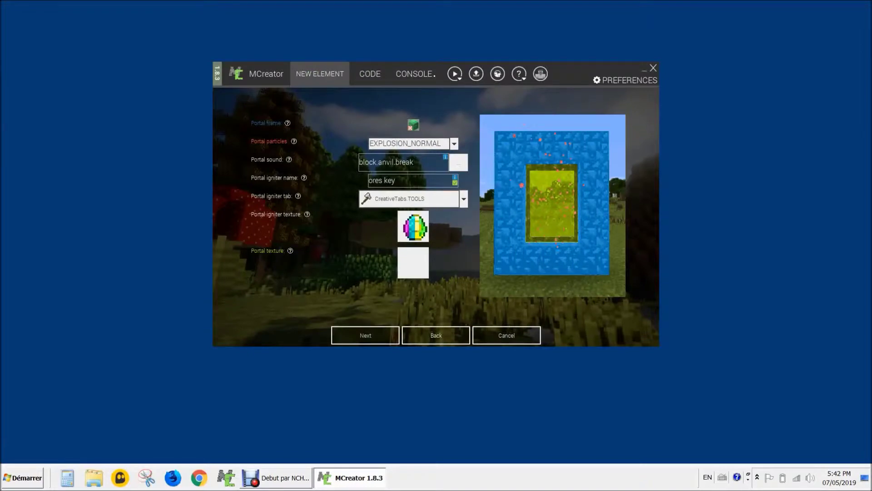
click(366, 335)
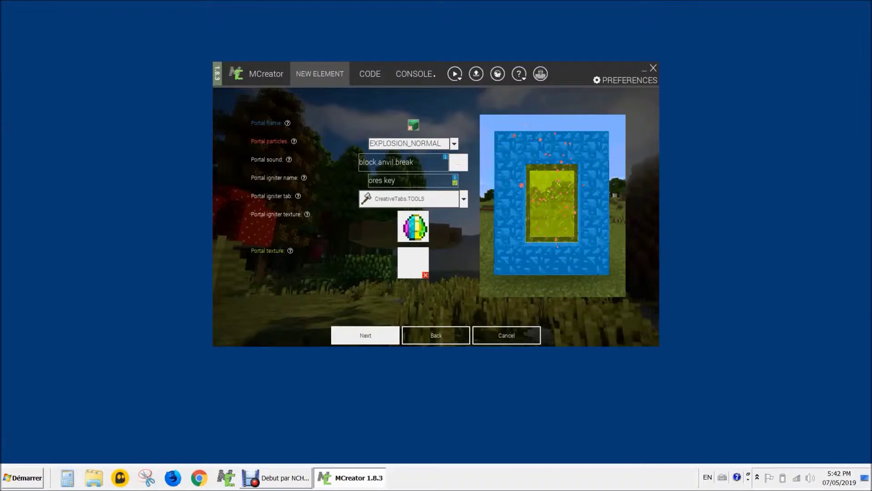
Start a new portal texture from a template and set layers 1 and 2 to quartzblock_chiseled_topgrey
click(413, 262)
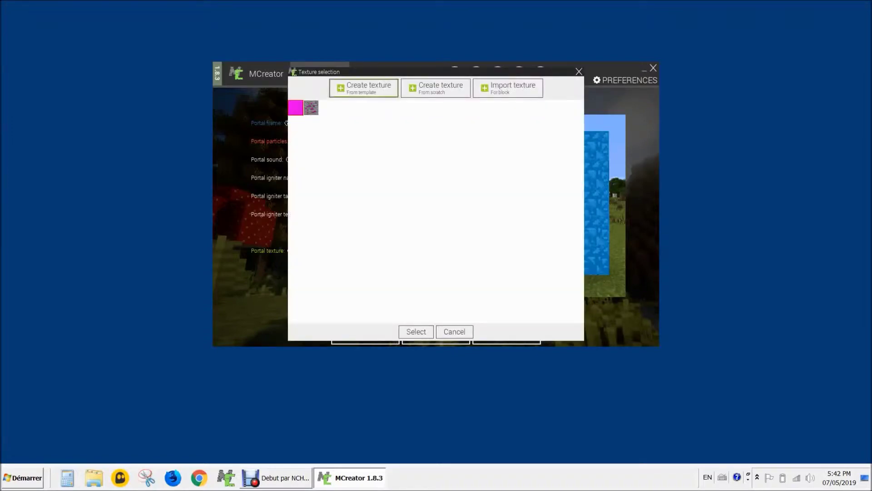
click(364, 88)
click(385, 261)
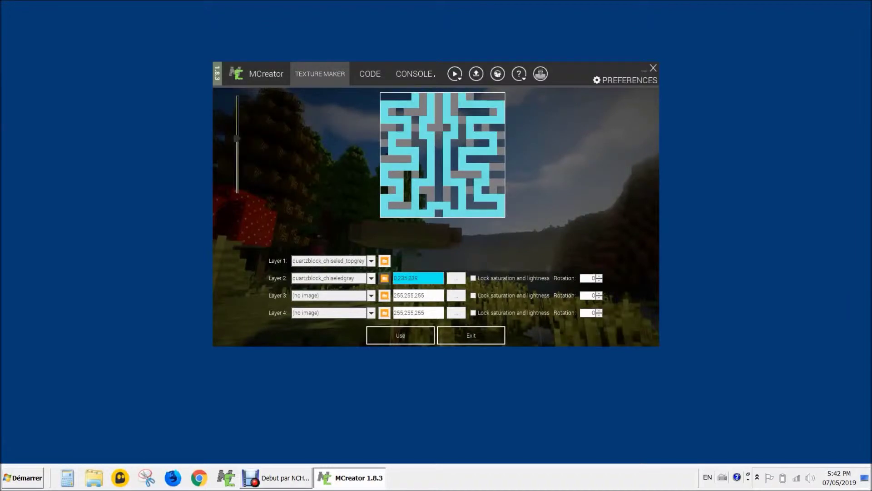
click(384, 277)
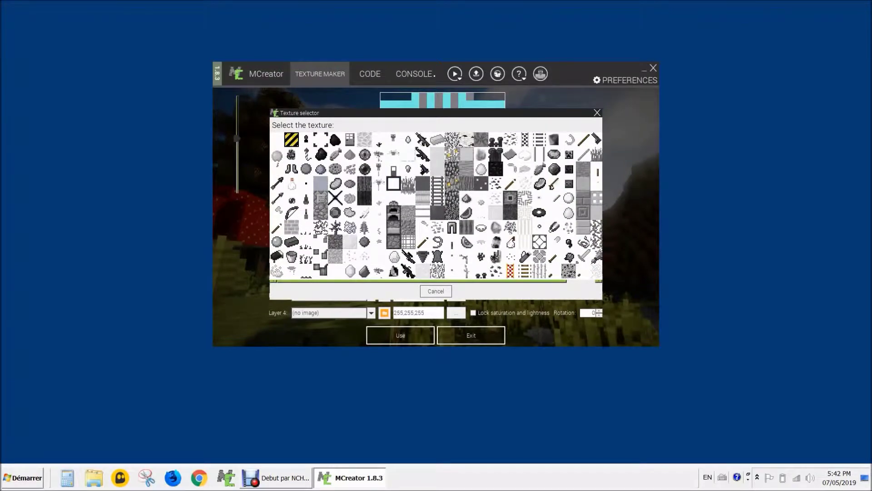
click(524, 198)
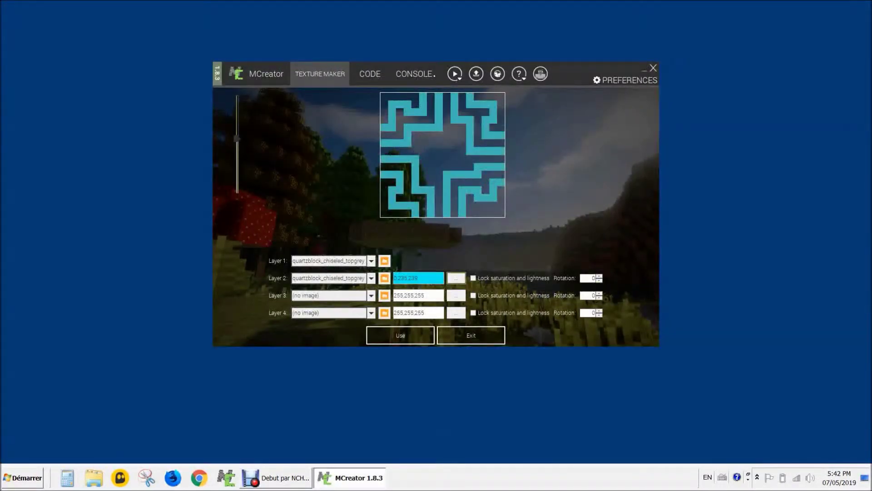
Tint layer 2 of the texture pink and save the texture under the name "vh"
click(456, 277)
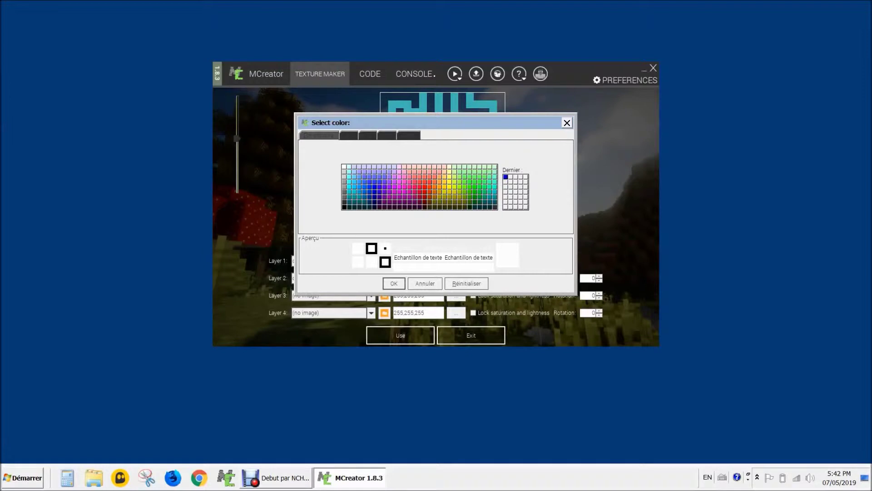
click(404, 181)
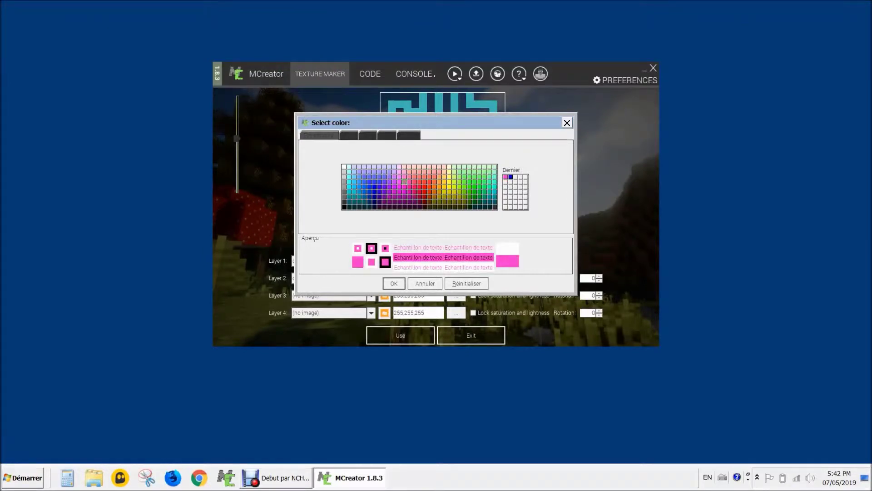
click(394, 283)
click(401, 335)
key(Return)
text(vh)
key(Return)
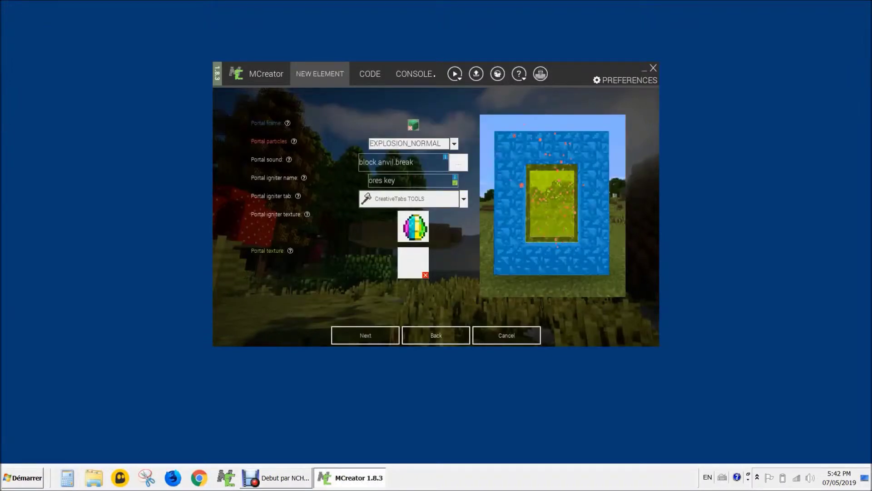
Assign the new pink maze texture as the portal texture and continue to the dimension's biome and block settings
click(413, 263)
double_click(326, 108)
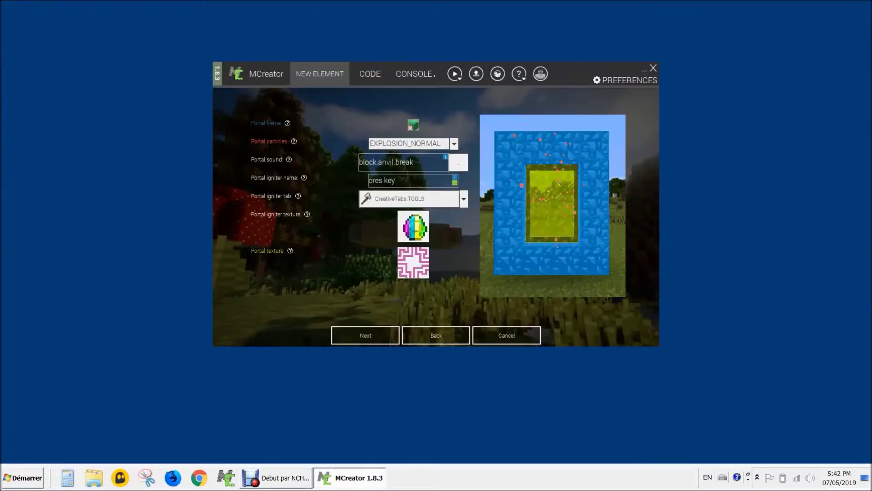
click(365, 335)
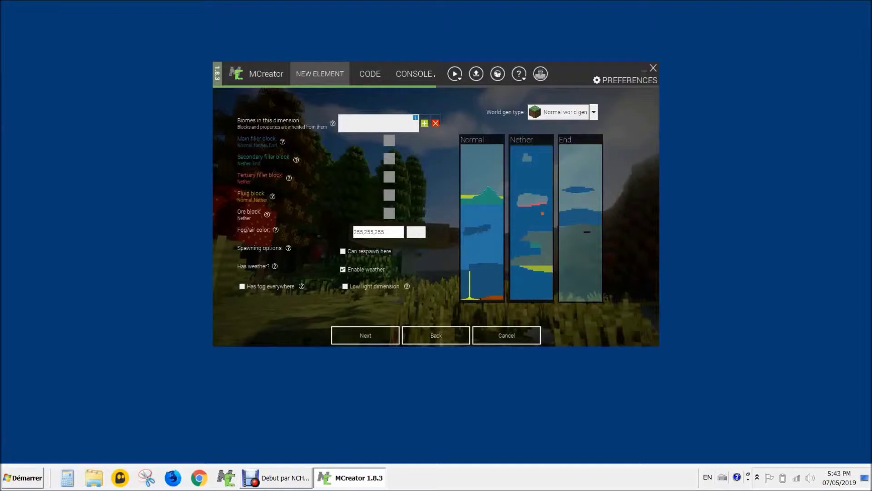
Add the plains biome to the dimension and choose the mod's custom ametist block as the main filler block
click(424, 123)
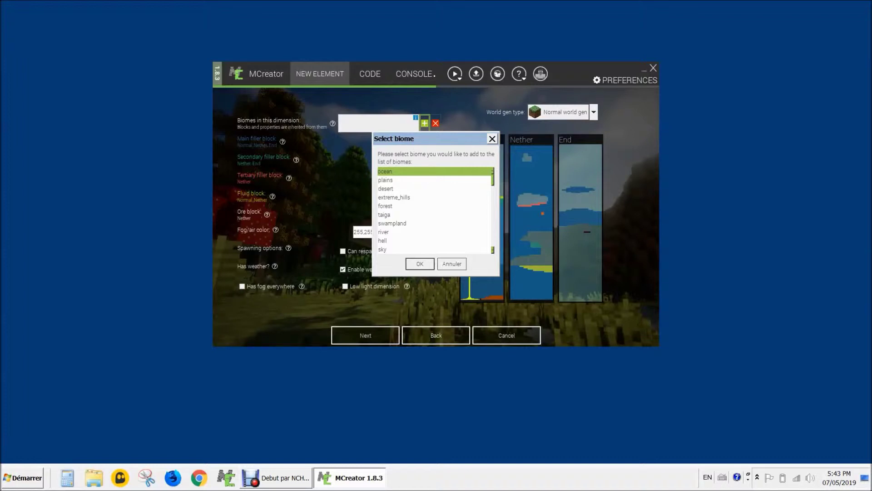
key(Down)
key(Return)
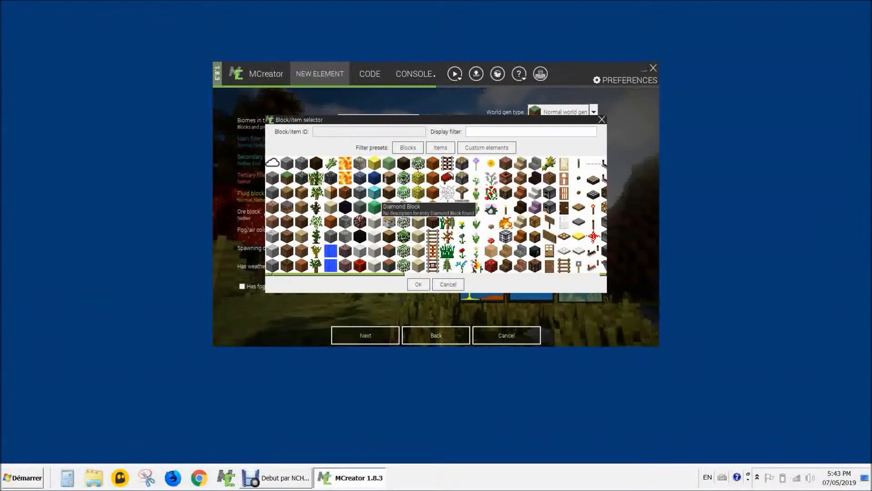
scroll(436, 215, right, 10)
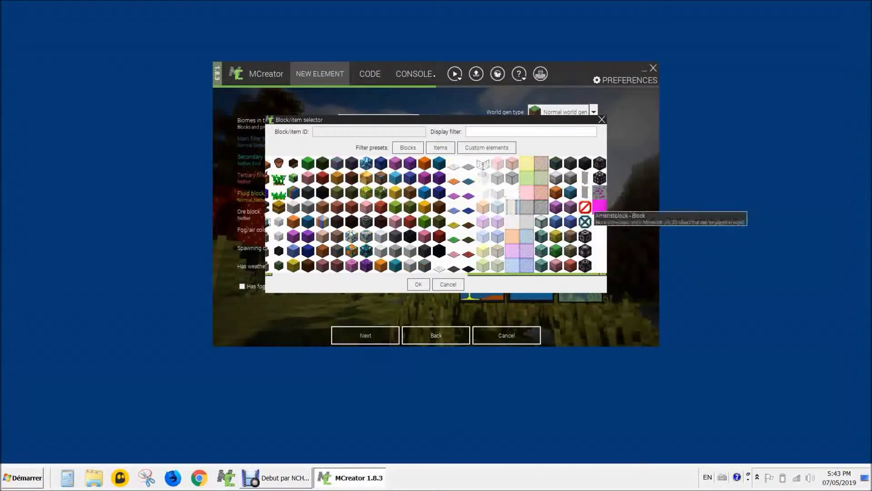
double_click(599, 206)
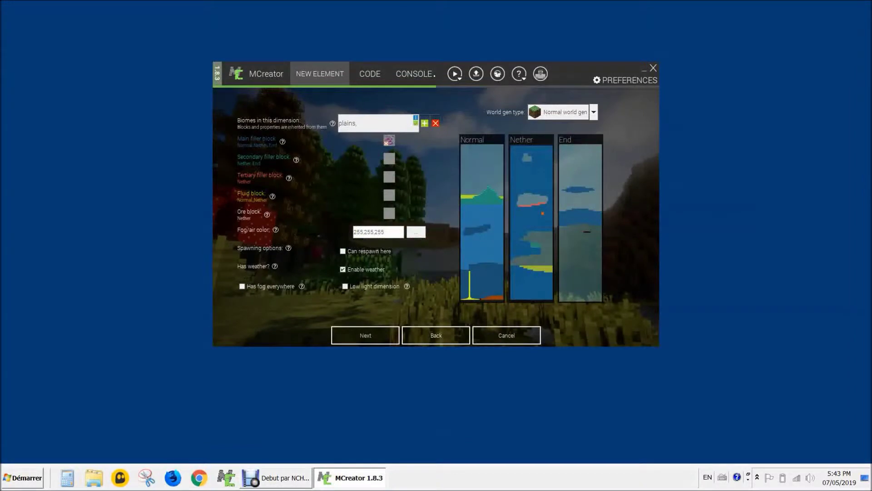
Choose ore blocks for the dimension's secondary filler, tertiary filler, fluid and ore blocks
click(389, 159)
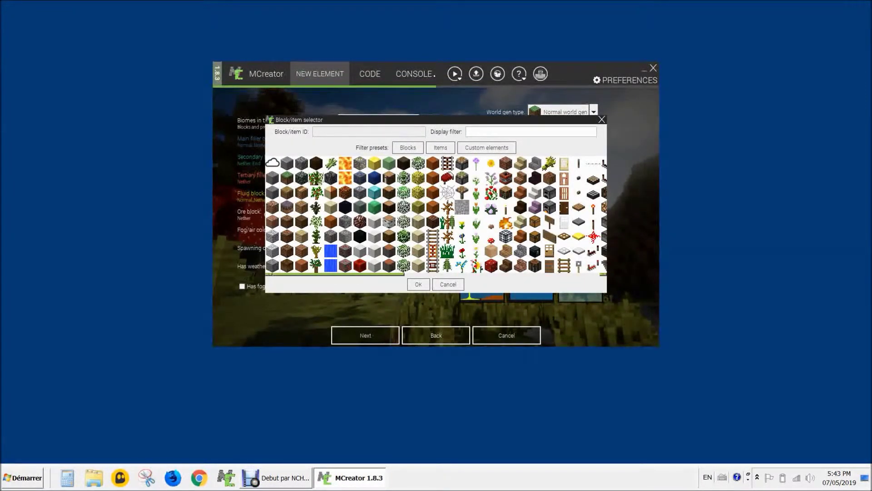
double_click(360, 164)
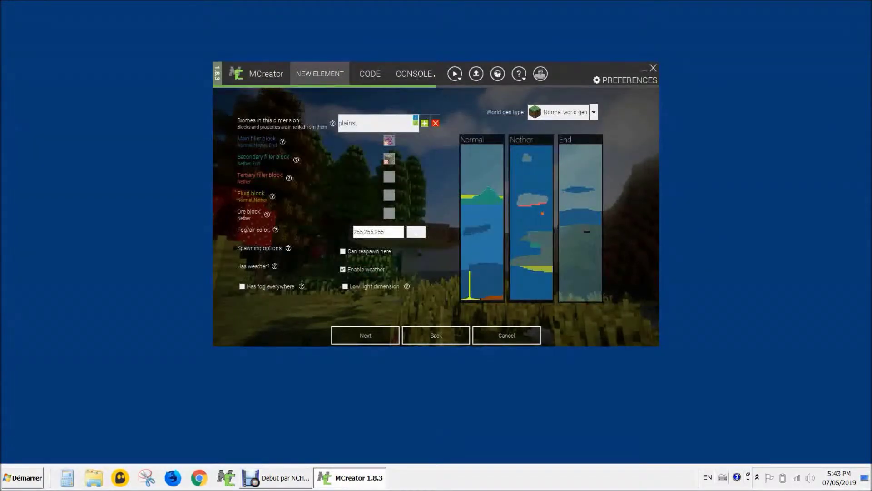
click(389, 177)
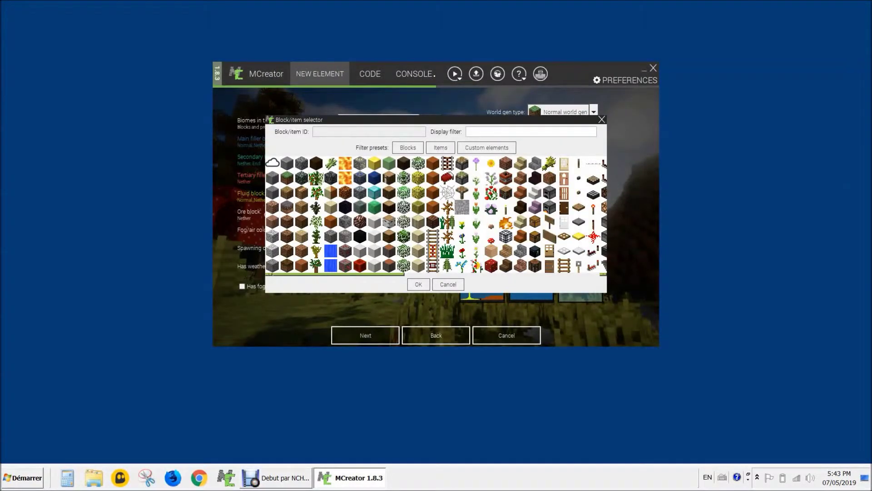
double_click(345, 222)
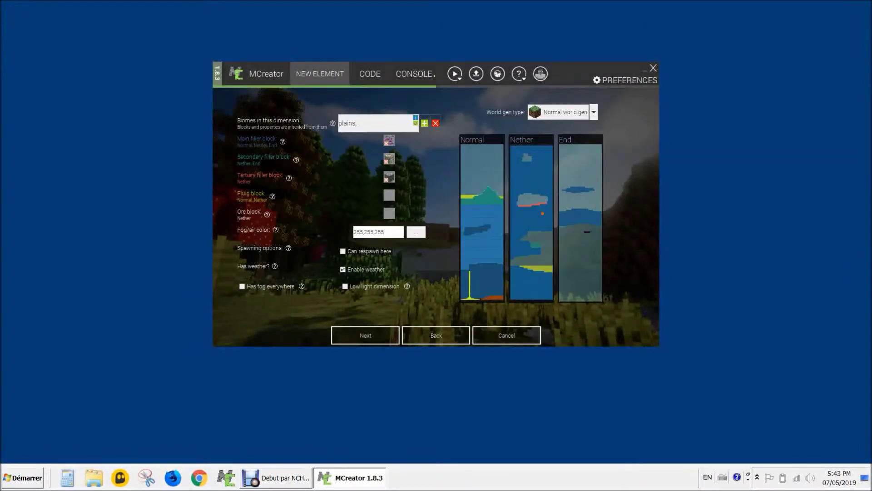
click(389, 195)
double_click(360, 207)
click(390, 212)
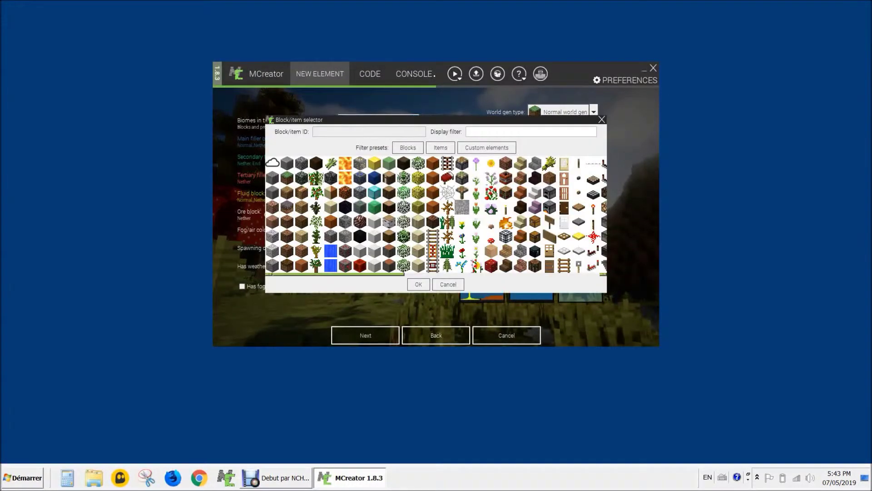
click(345, 251)
click(419, 284)
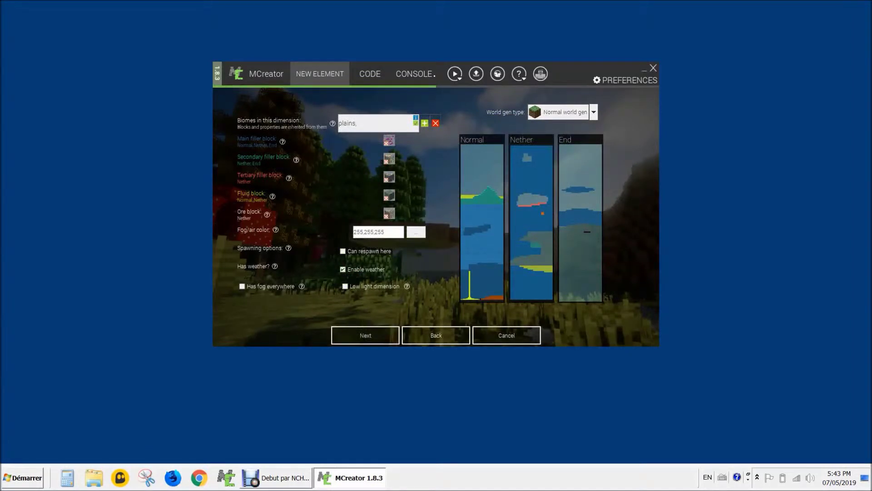
Keep the normal world generation type, allow respawning in the dimension, and finish the element without any procedures
click(594, 112)
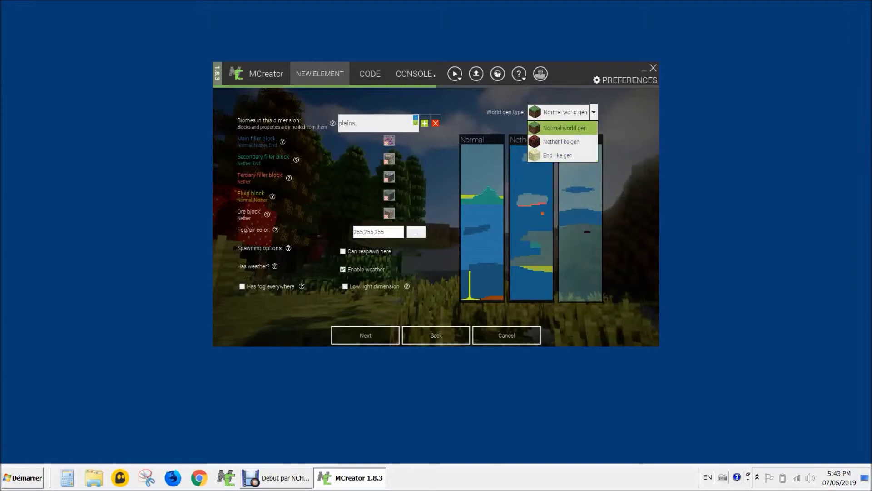
key(Escape)
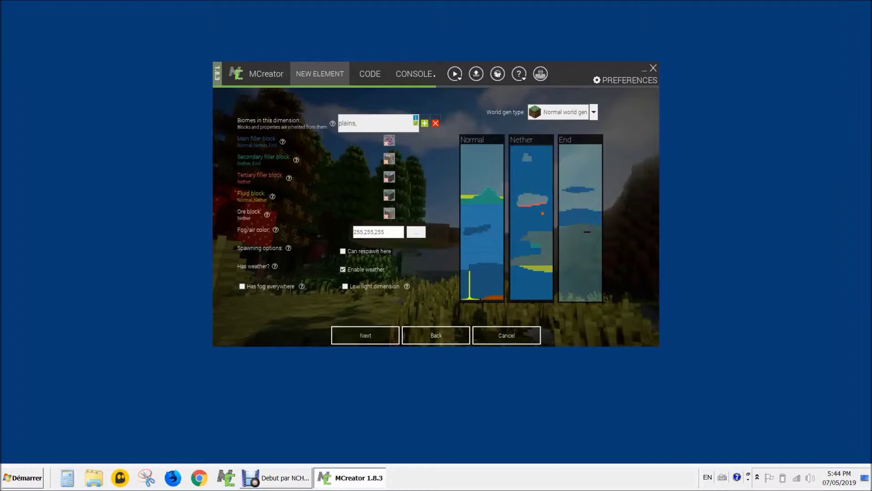
click(342, 250)
click(365, 335)
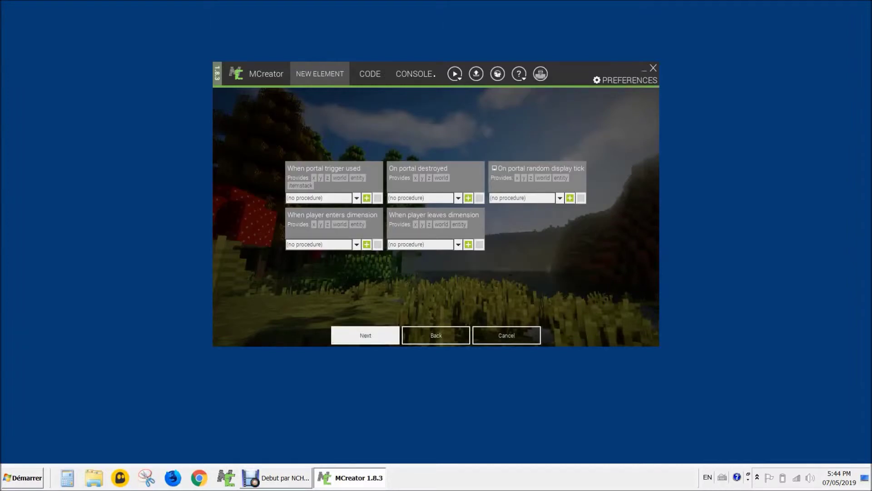
click(366, 335)
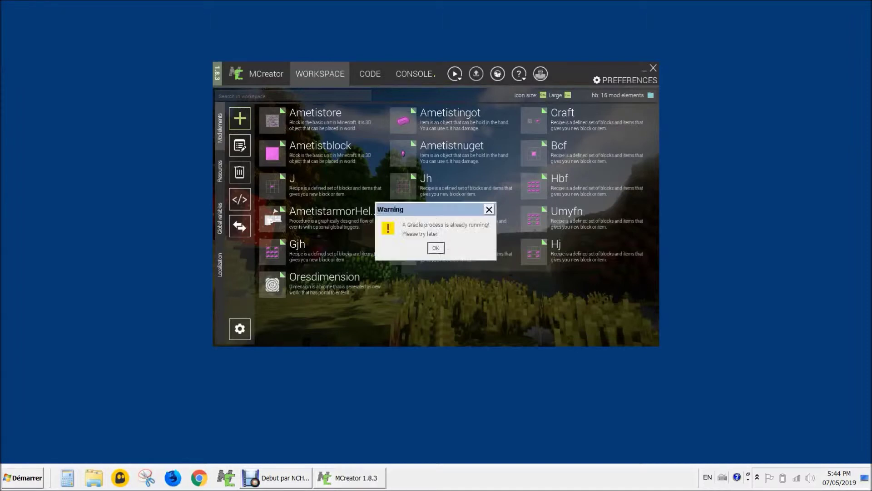
Run the mod in the Minecraft 1.12.2 test client and maximize the game window
key(Return)
key(Return)
key(Return)
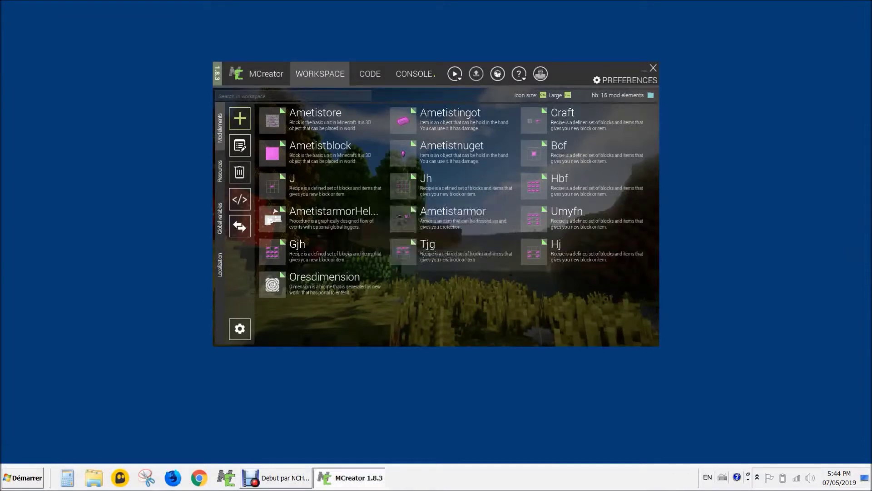
click(455, 74)
key(Return)
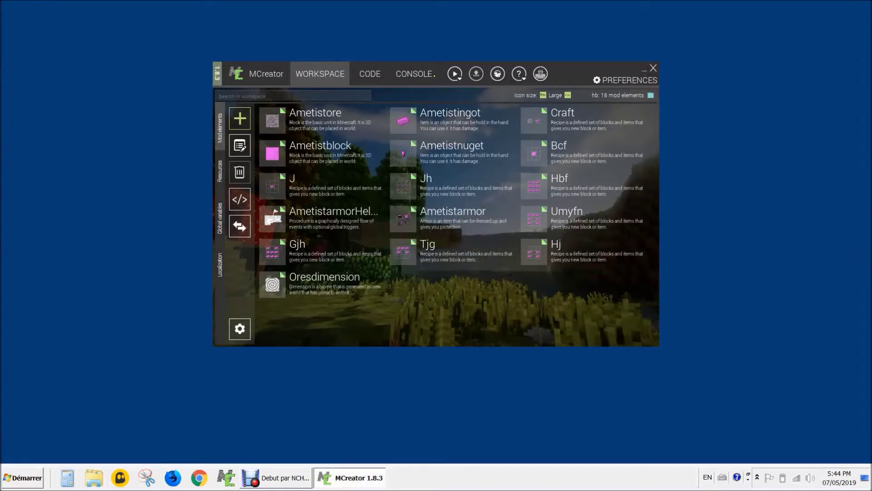
click(455, 74)
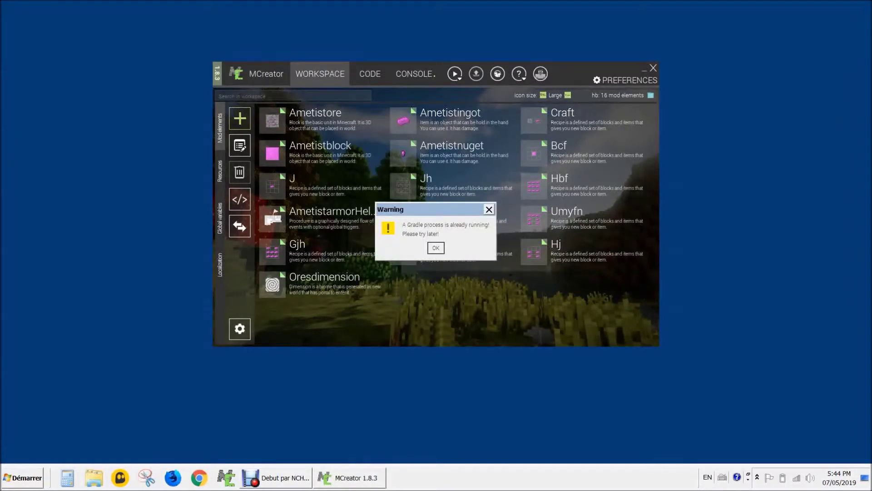
click(488, 209)
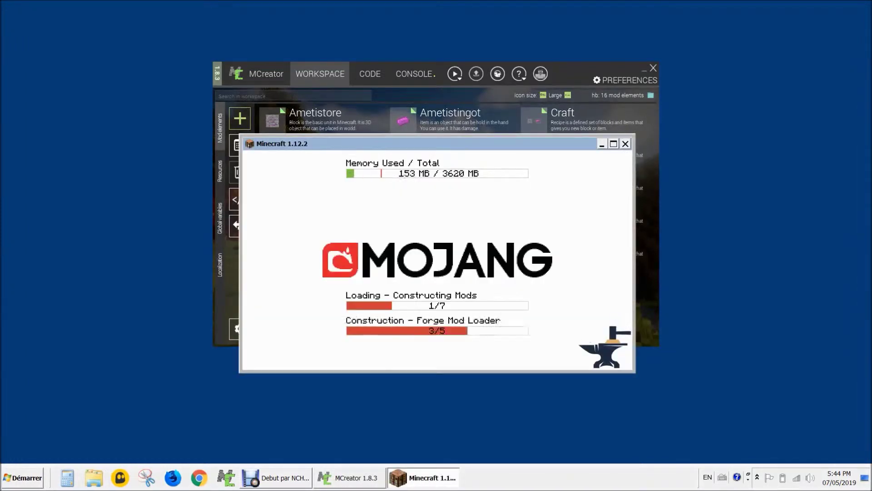
click(614, 144)
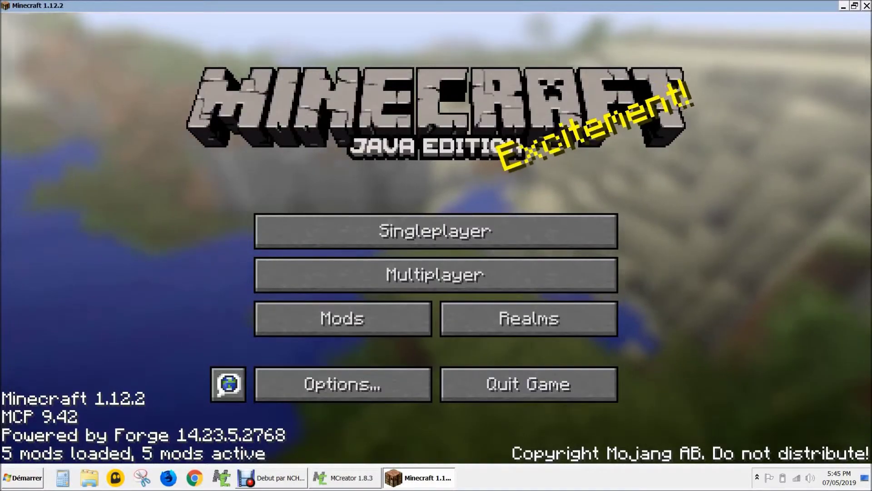
Create a new singleplayer world named "New World" in Creative mode
click(437, 231)
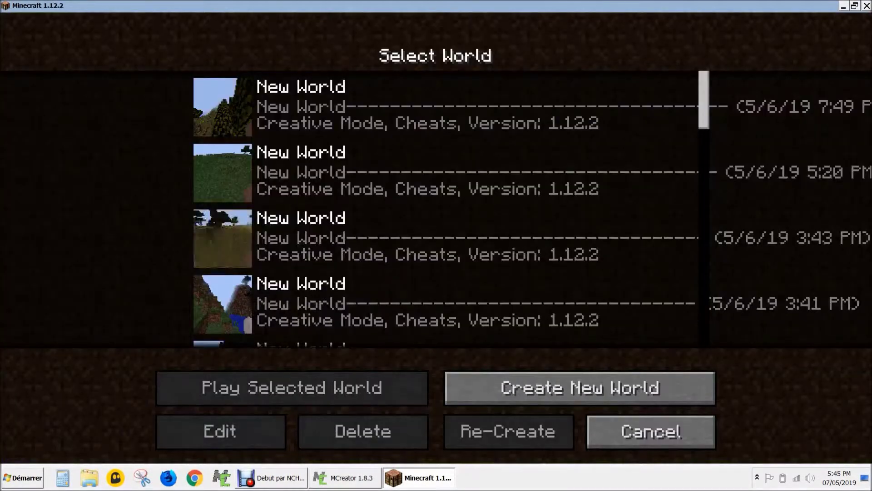
click(578, 386)
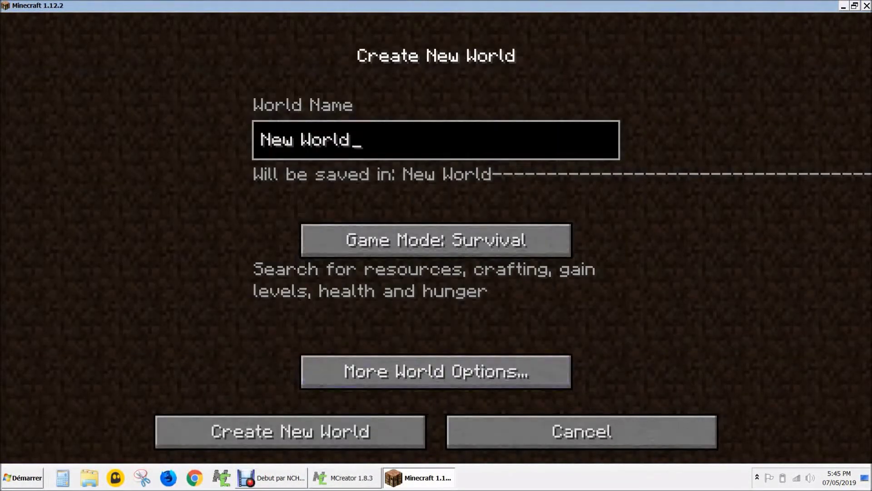
click(436, 240)
click(436, 240)
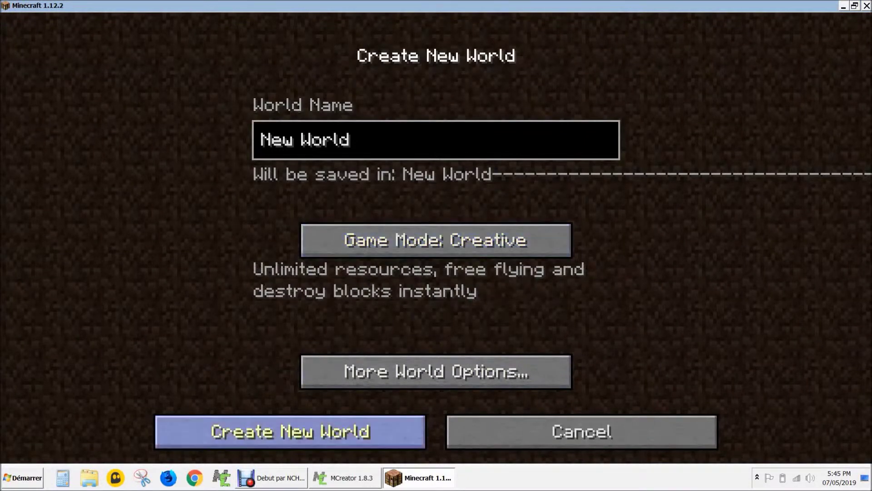
click(290, 431)
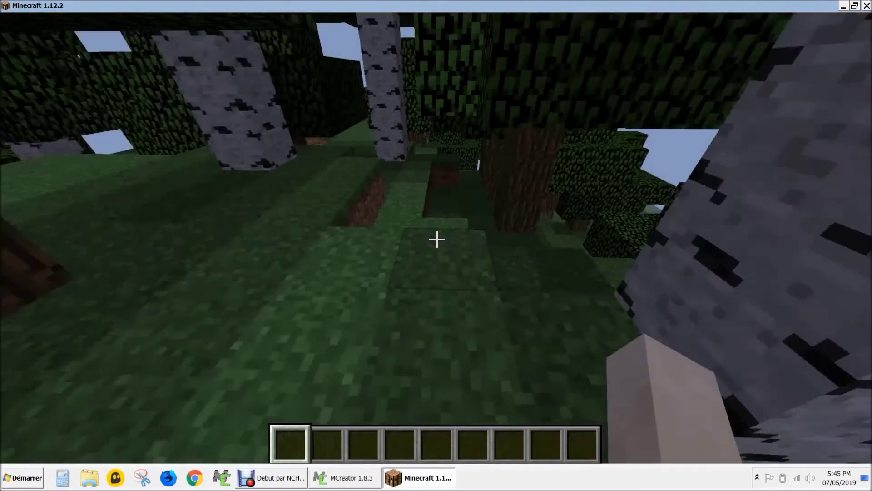
Take the multicoloured ores key from the creative Tools inventory and place it in the eighth hotbar slot
key(e)
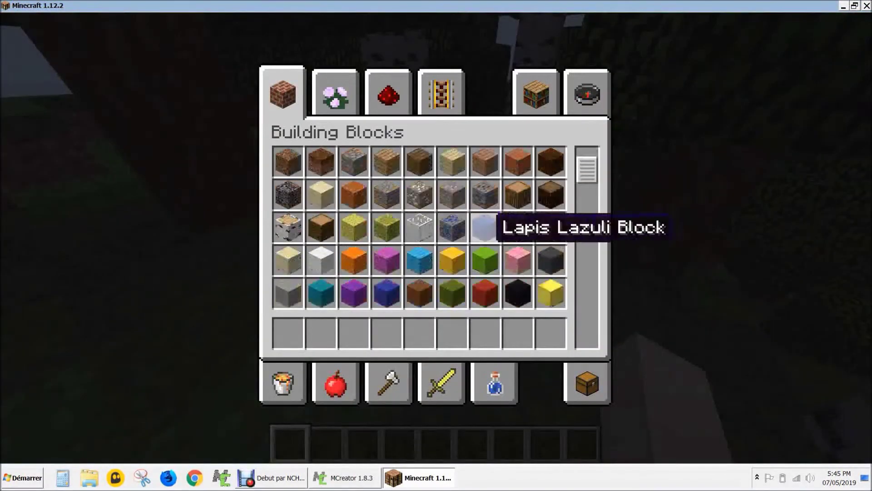
click(399, 382)
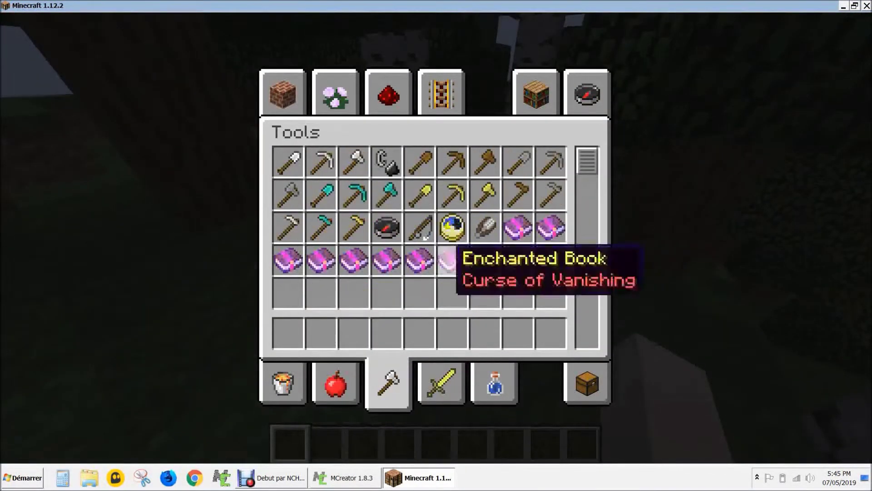
click(541, 262)
click(518, 331)
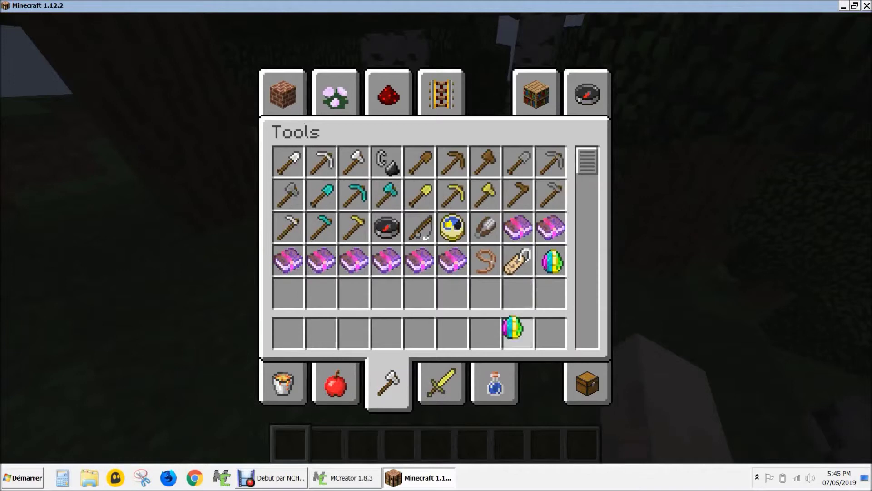
Put the ores key in the eighth hotbar slot and a Block of Emerald from Building Blocks in the seventh
click(513, 327)
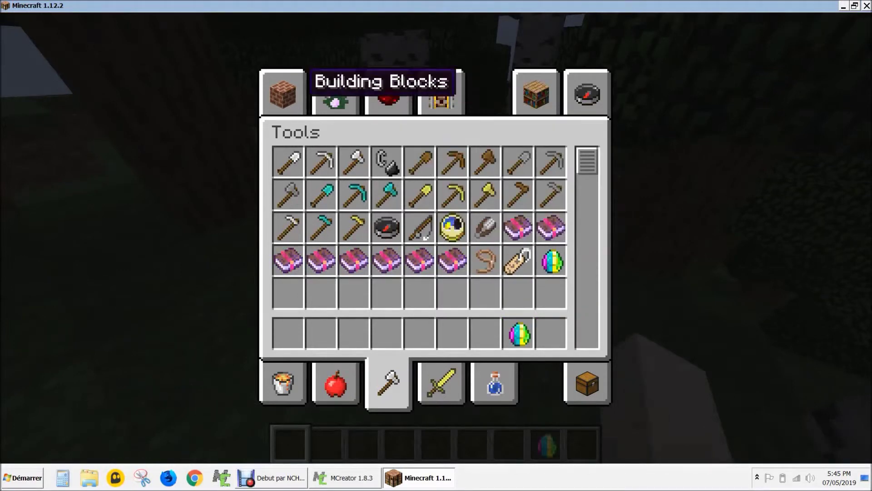
click(283, 93)
scroll(420, 195, down, 9)
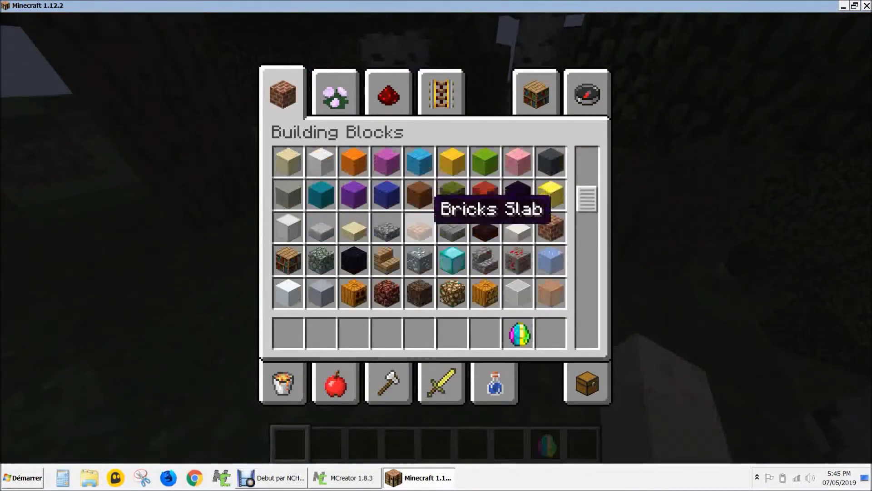
scroll(438, 221, down, 4)
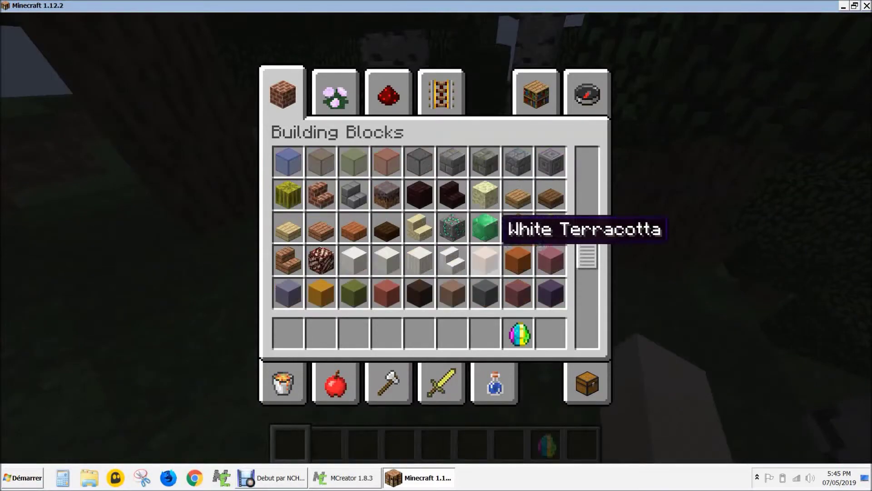
click(485, 230)
click(486, 331)
key(e)
Build an upright rectangular portal frame from Blocks of Emerald on the grass between the trees
scroll(436, 240, down, 3)
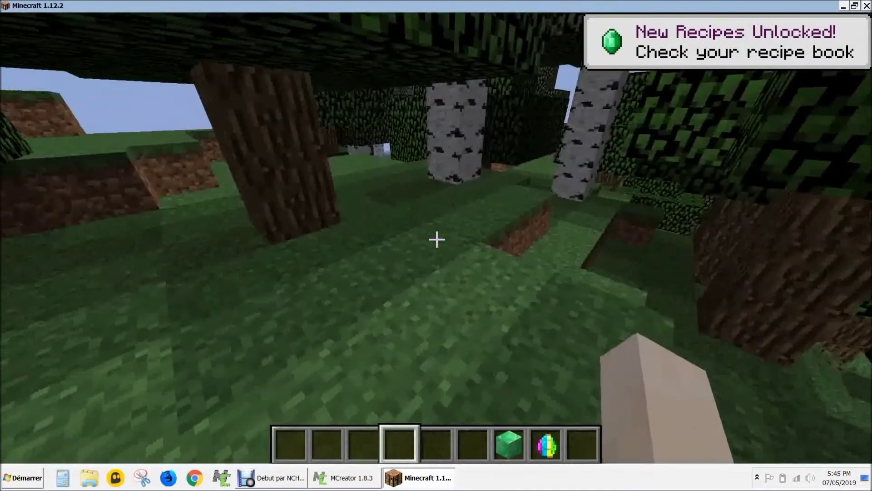
scroll(436, 239, down, 3)
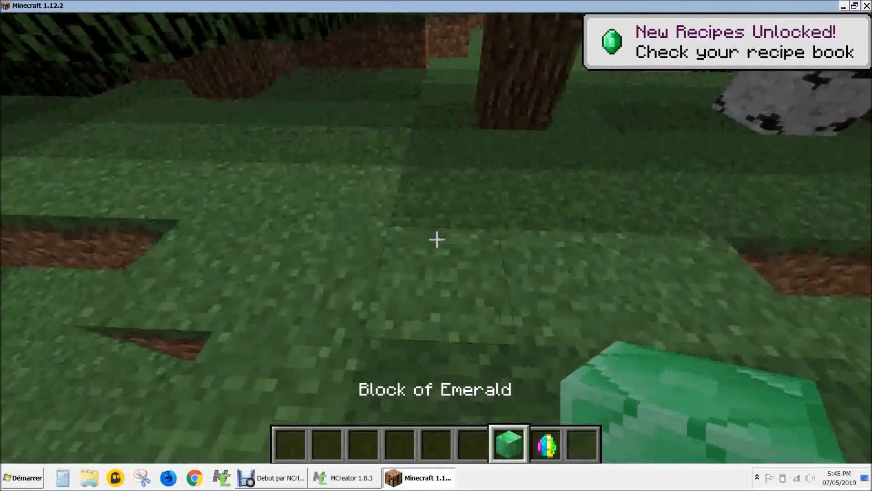
right_click(436, 239)
right_click(436, 239)
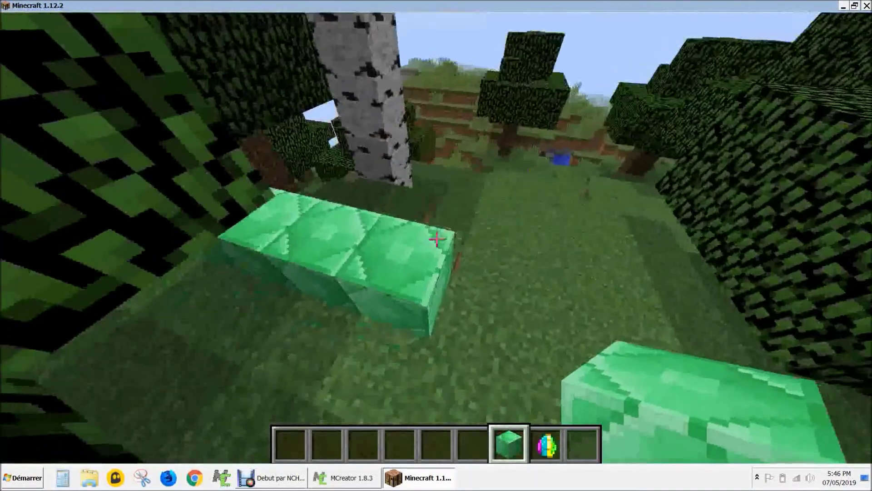
right_click(437, 239)
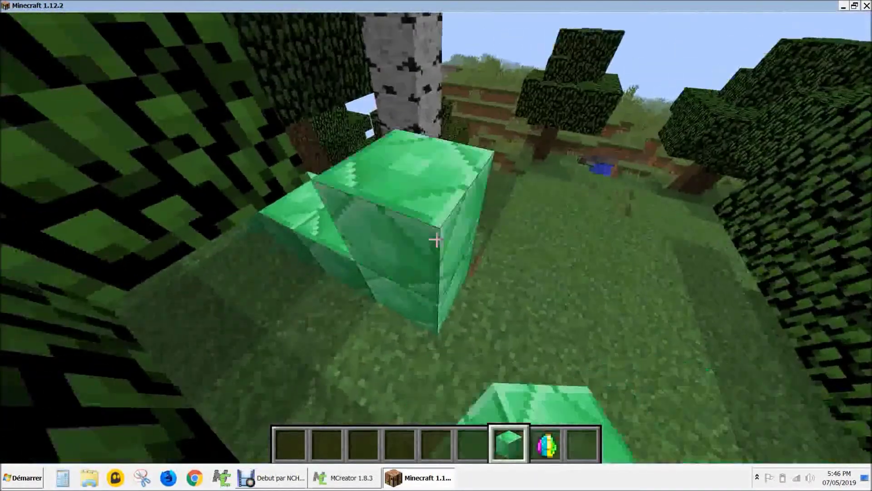
right_click(437, 239)
key(space)
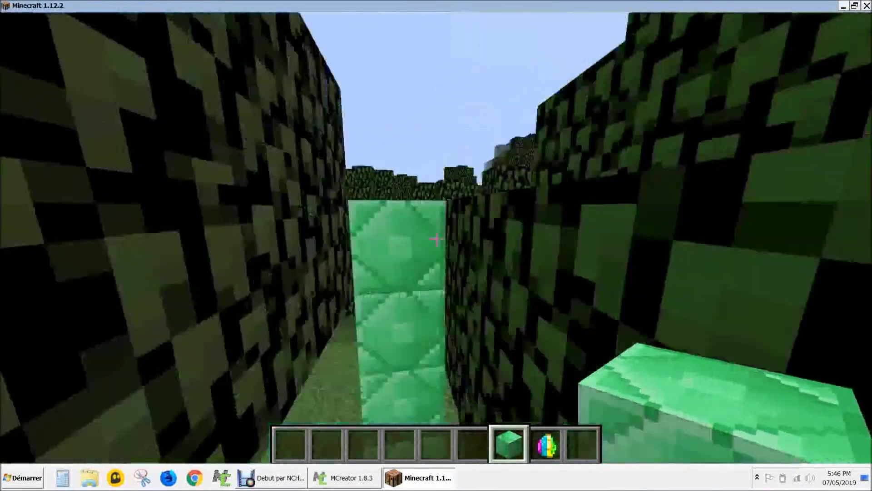
right_click(436, 239)
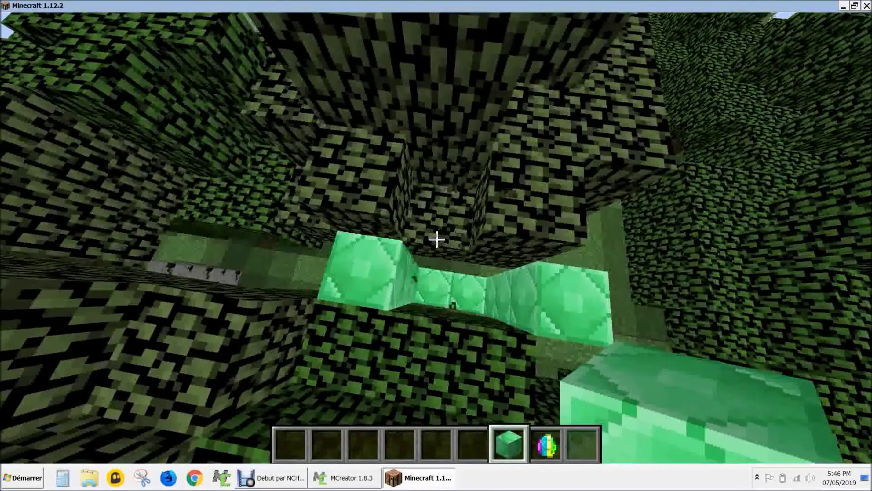
right_click(437, 239)
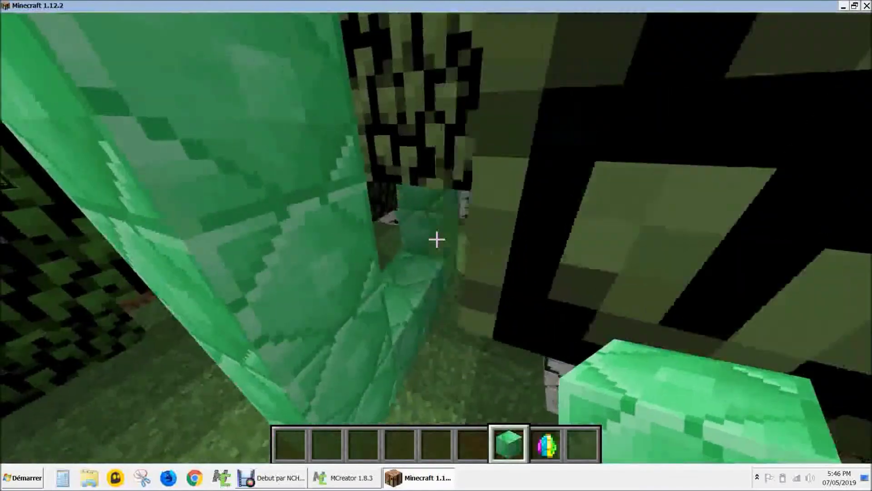
Enter the ore dimension through the emerald portal using the ores key, and dig through the emerald ore into the purple ore below
scroll(436, 240, down, 1)
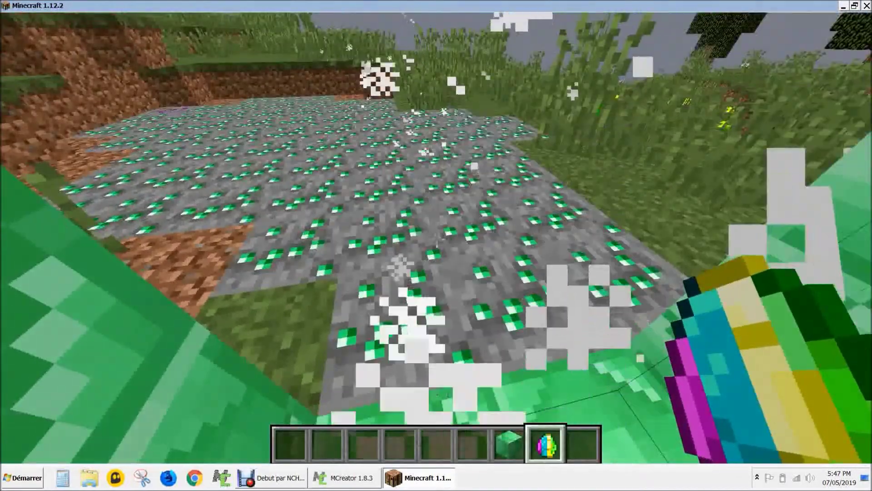
key(w)
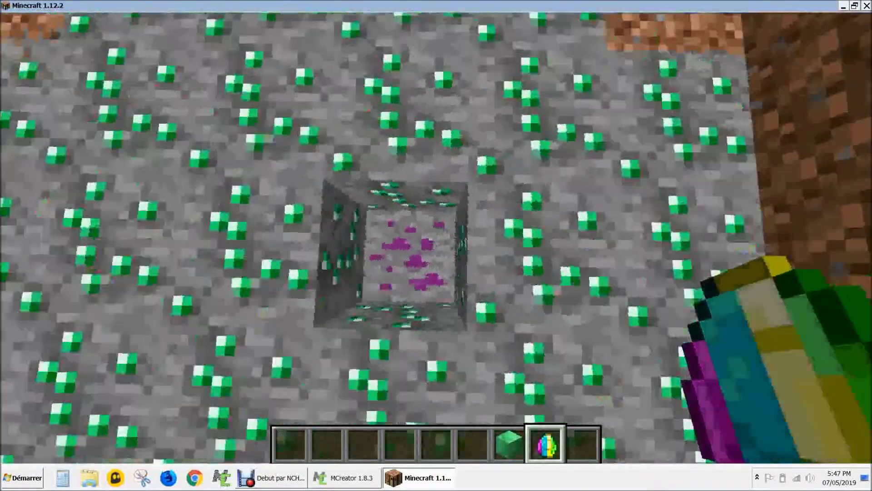
key(shift)
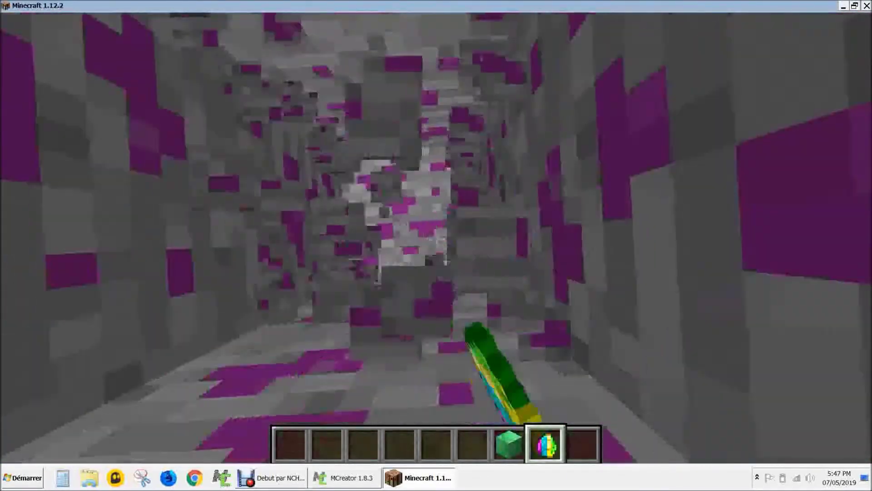
key(w)
click(436, 239)
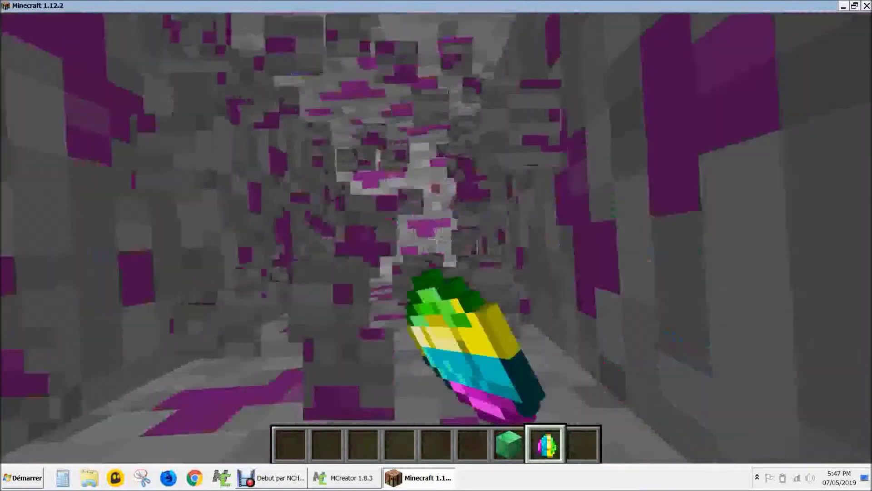
Switch to Spectator Mode with the command /gamemode 3
key(slash)
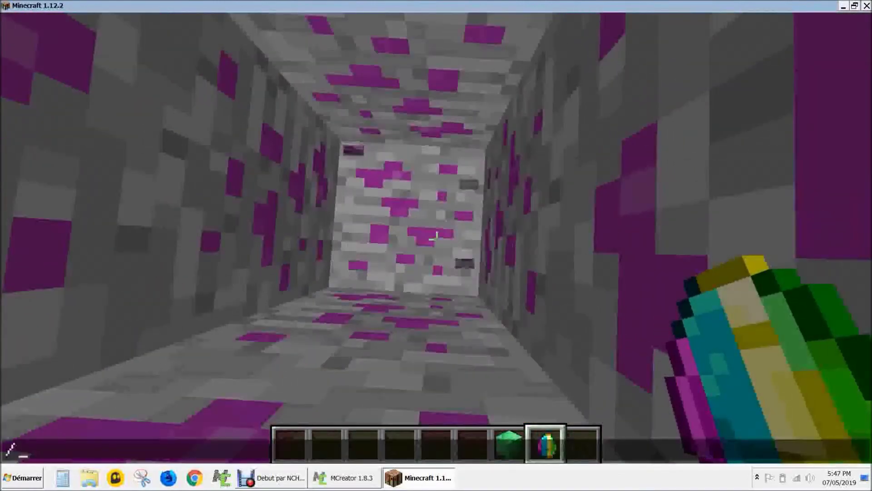
text(gam)
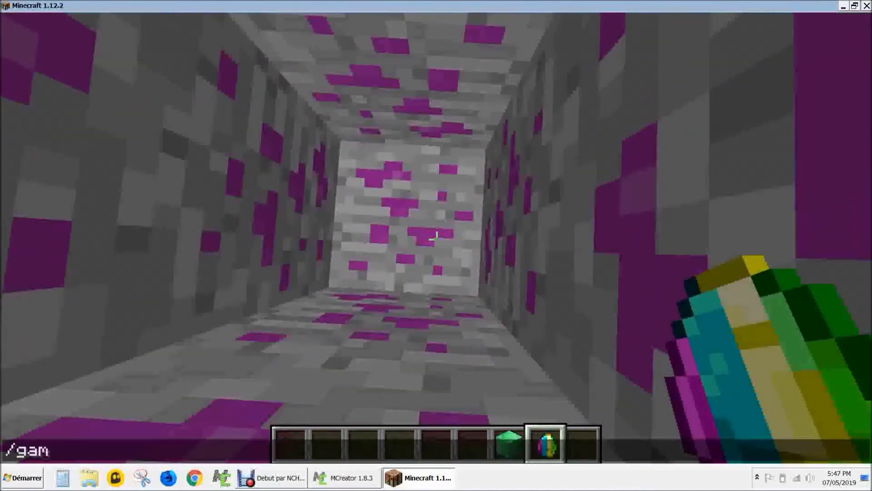
text(emode 3)
key(Return)
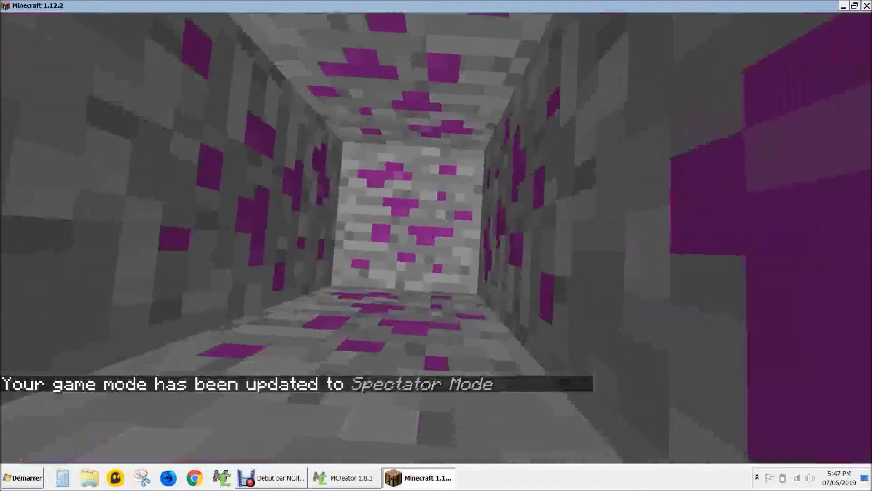
Fly through the ore dimension's underground caves and over its grassy surface to examine the generated terrain, ores and mobs
key(s)
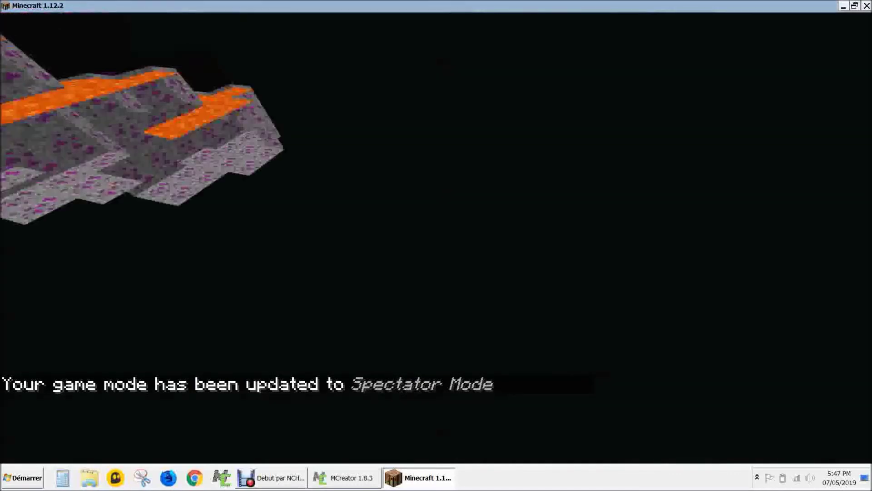
key(w)
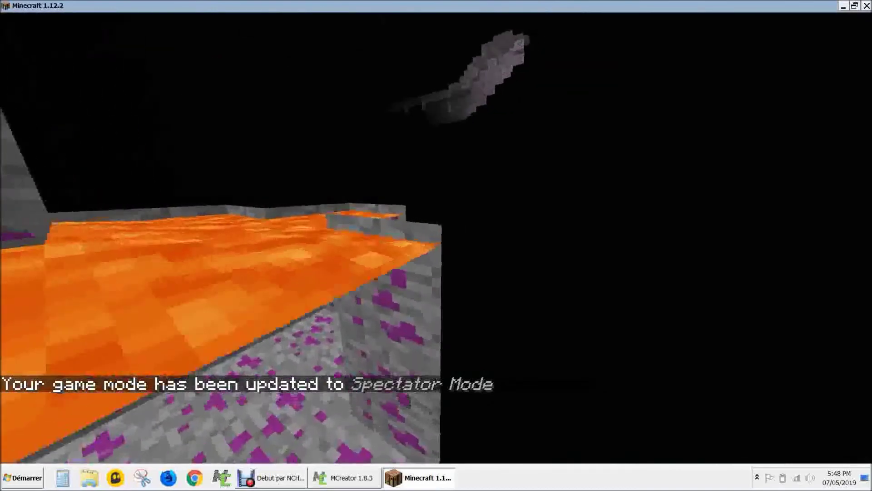
key(w)
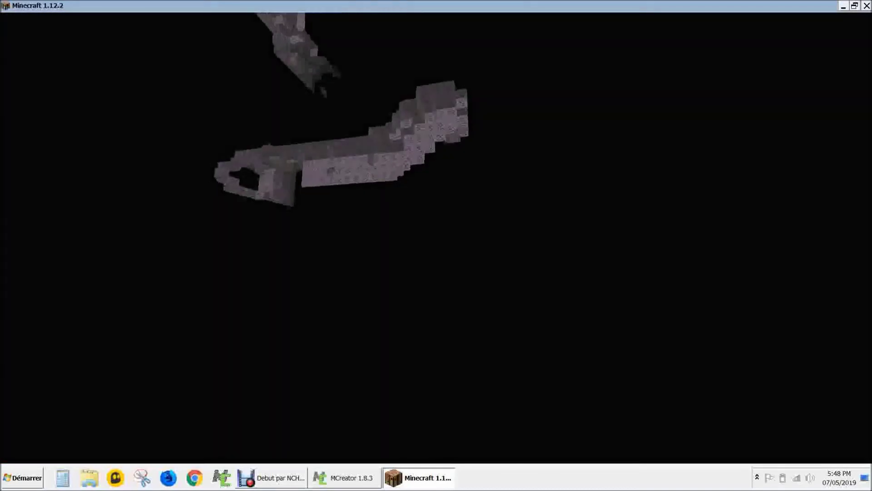
key(w)
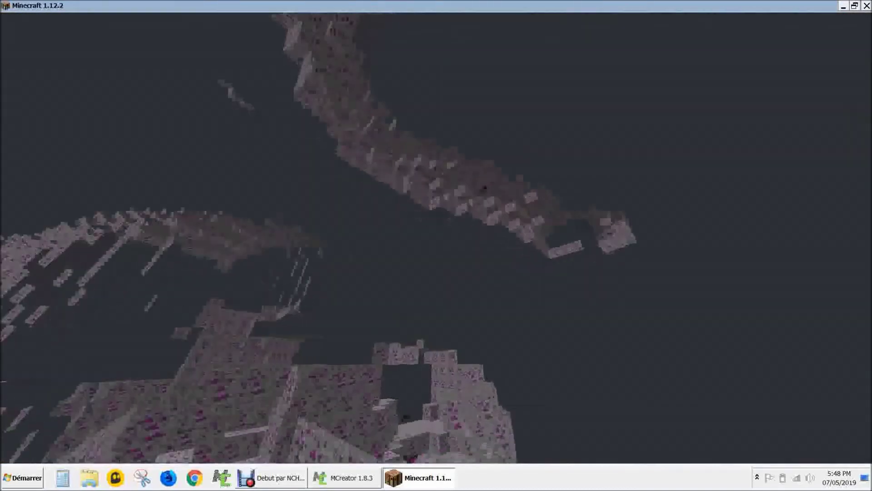
key(w)
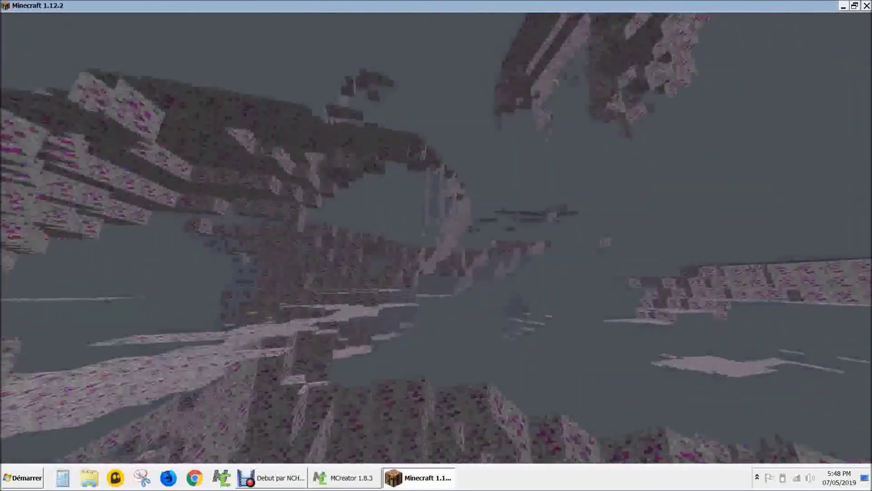
key(w)
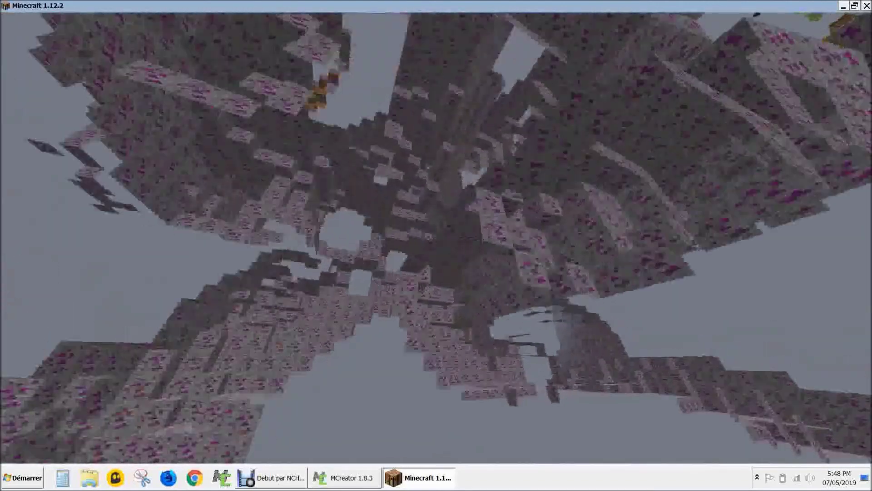
key(w)
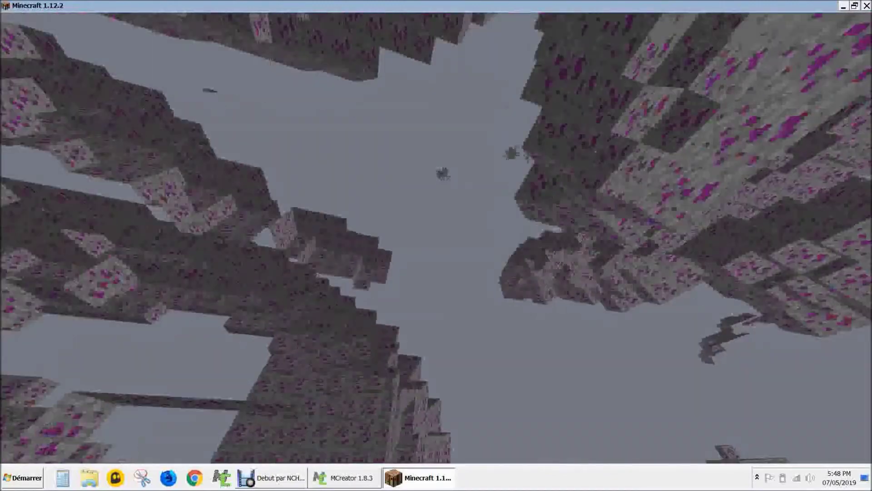
key(w)
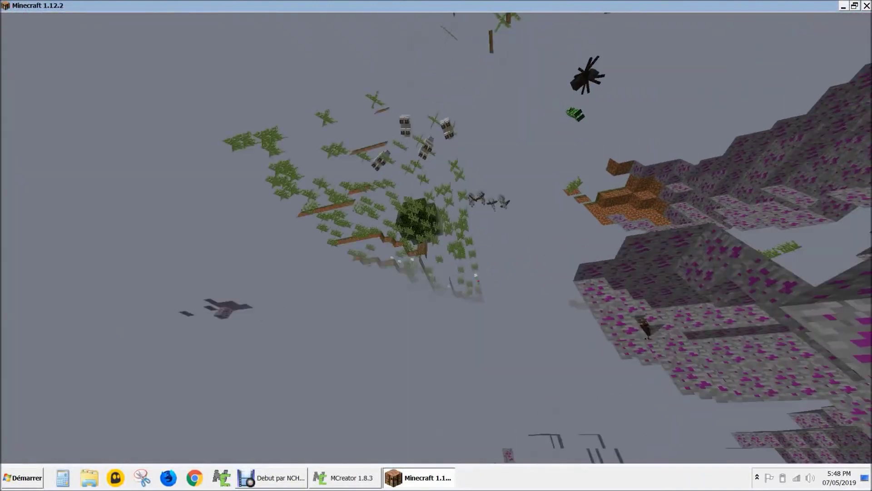
key(w)
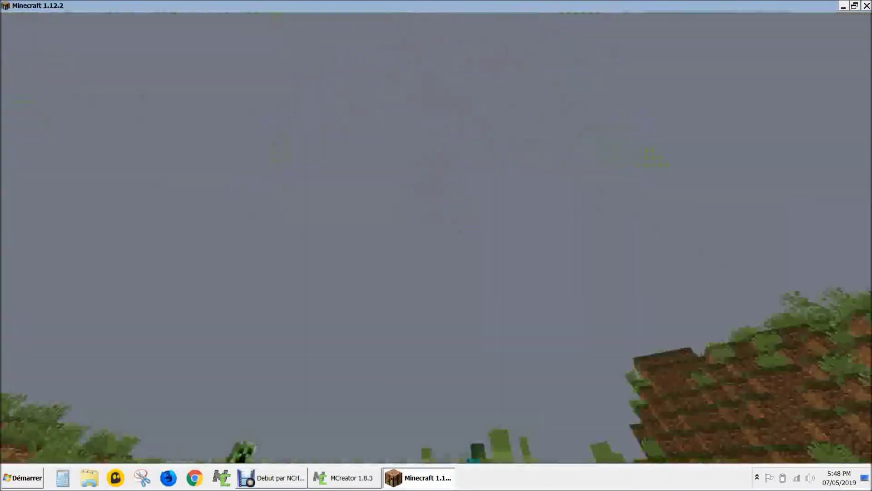
key(w)
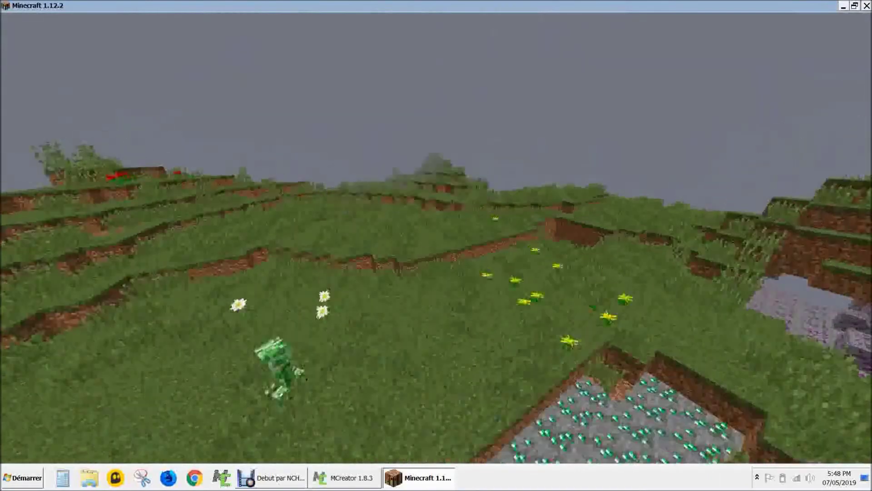
key(w)
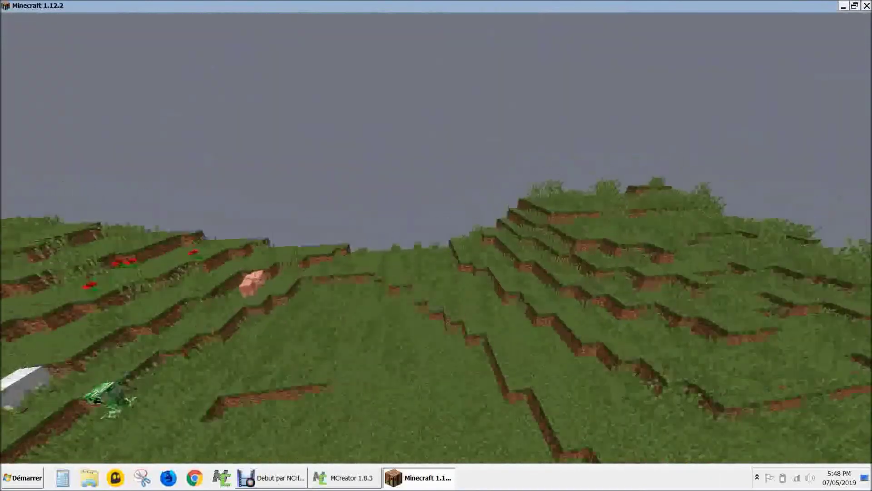